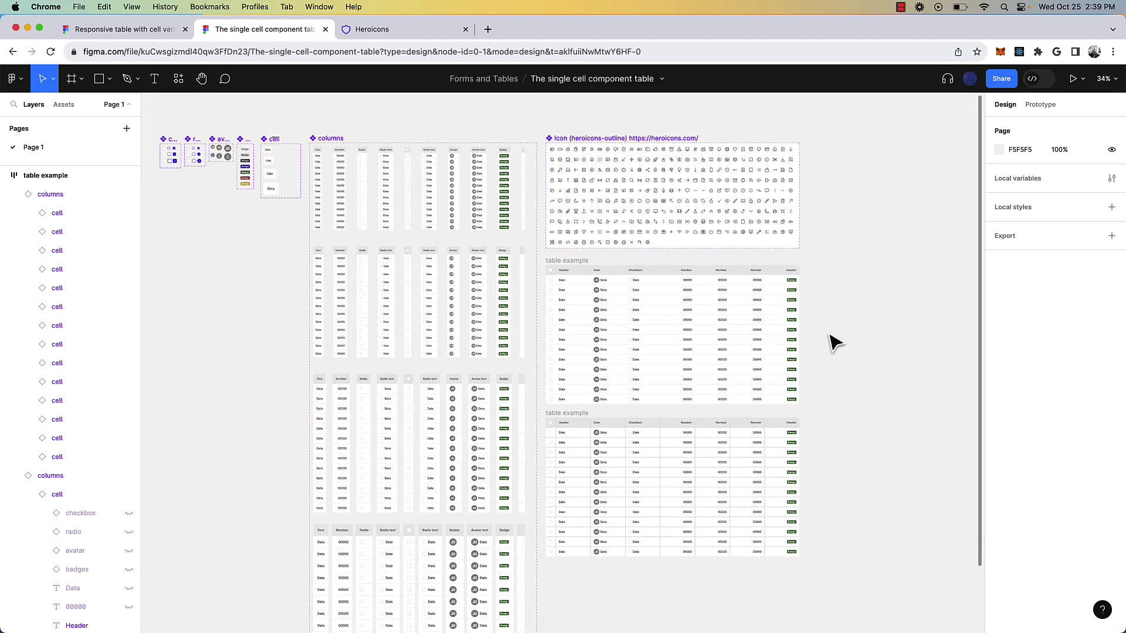
Step: Narrow the table example frame to test reflow, then undo to restore its width
{"action": "scroll", "coordinate": [732, 279], "scroll_direction": "up", "scroll_amount": 5}
{"action": "left_click", "coordinate": [282, 257]}
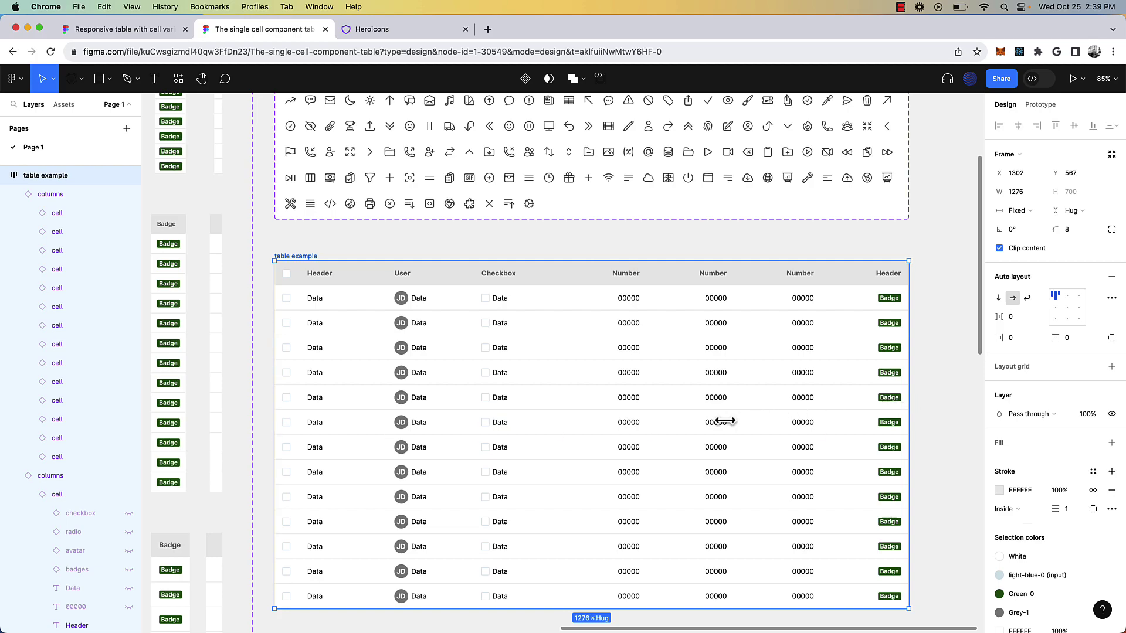
{"action": "left_click_drag", "start_coordinate": [725, 421], "coordinate": [755, 405]}
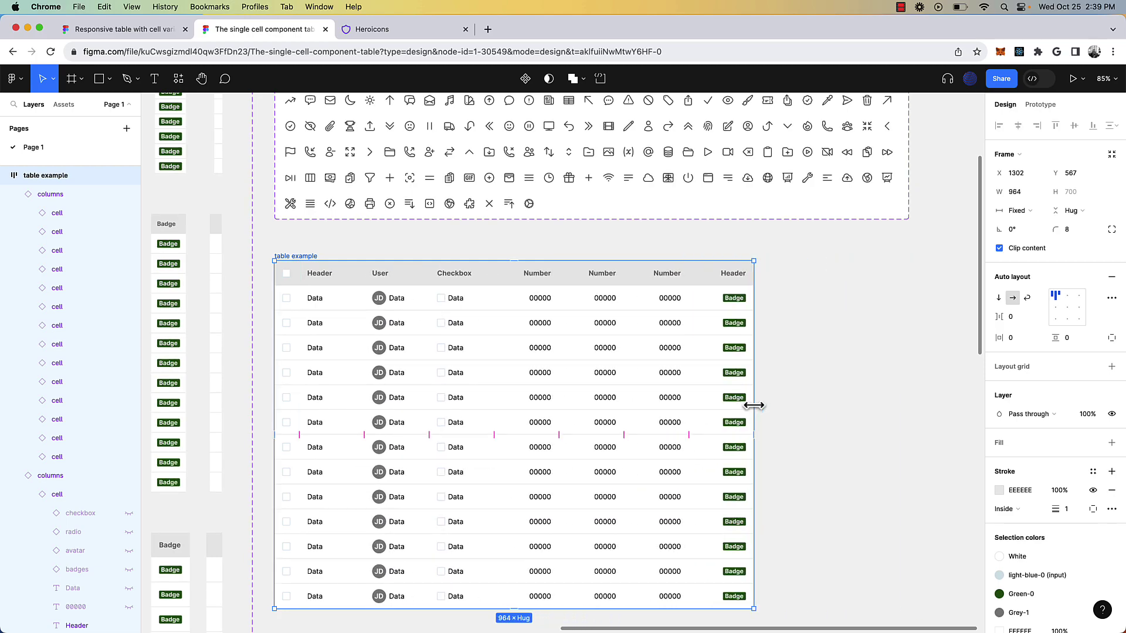
{"action": "key", "text": "ctrl+z"}
Step: Pull an instance of the xs Data cell variant onto the canvas, then delete it
{"action": "scroll", "coordinate": [754, 404], "scroll_direction": "down", "scroll_amount": 5}
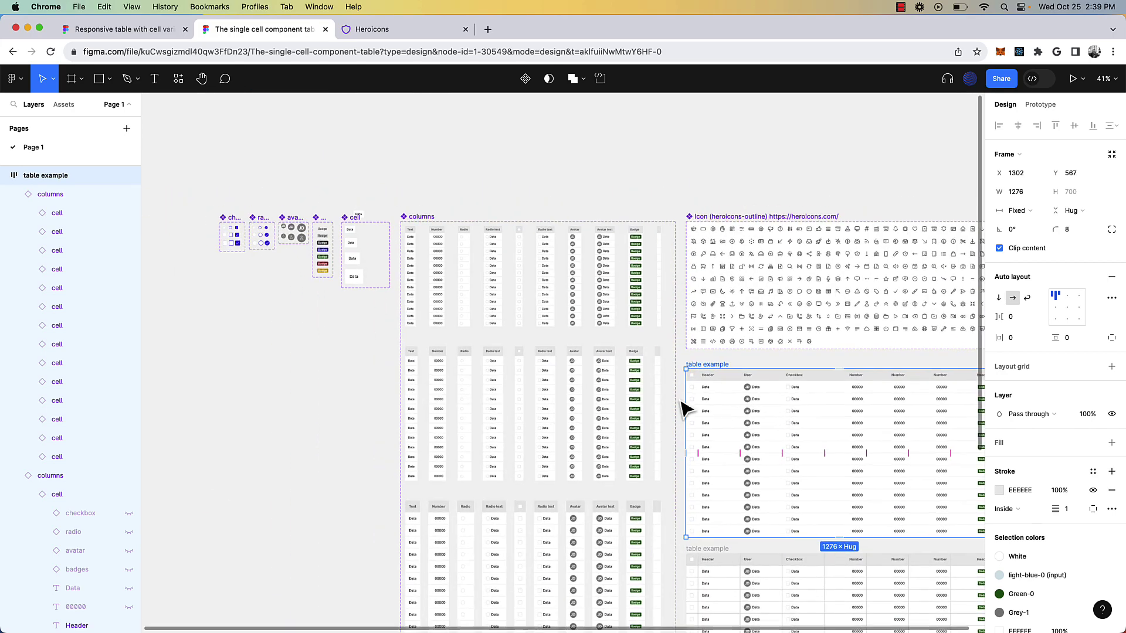
{"action": "scroll", "coordinate": [472, 281], "scroll_direction": "down", "scroll_amount": 2}
{"action": "scroll", "coordinate": [472, 281], "scroll_direction": "left", "scroll_amount": 1}
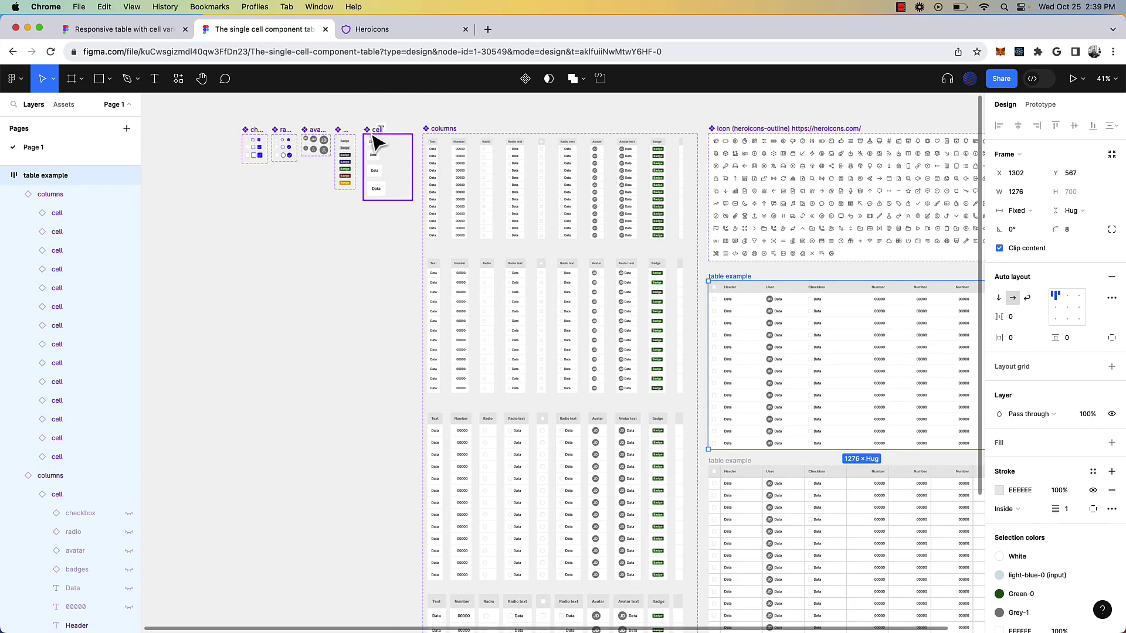
{"action": "scroll", "coordinate": [376, 142], "scroll_direction": "up", "scroll_amount": 5}
{"action": "left_click", "coordinate": [393, 124]}
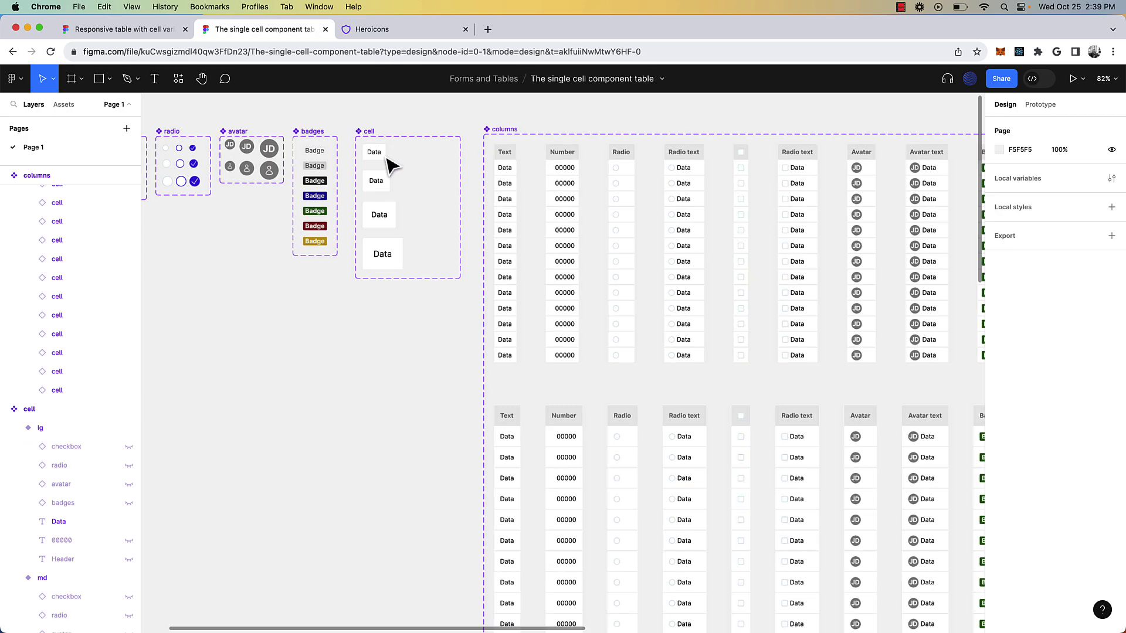
{"action": "scroll", "coordinate": [390, 166], "scroll_direction": "up", "scroll_amount": 5}
{"action": "scroll", "coordinate": [389, 163], "scroll_direction": "up", "scroll_amount": 2}
{"action": "left_click", "coordinate": [330, 277]}
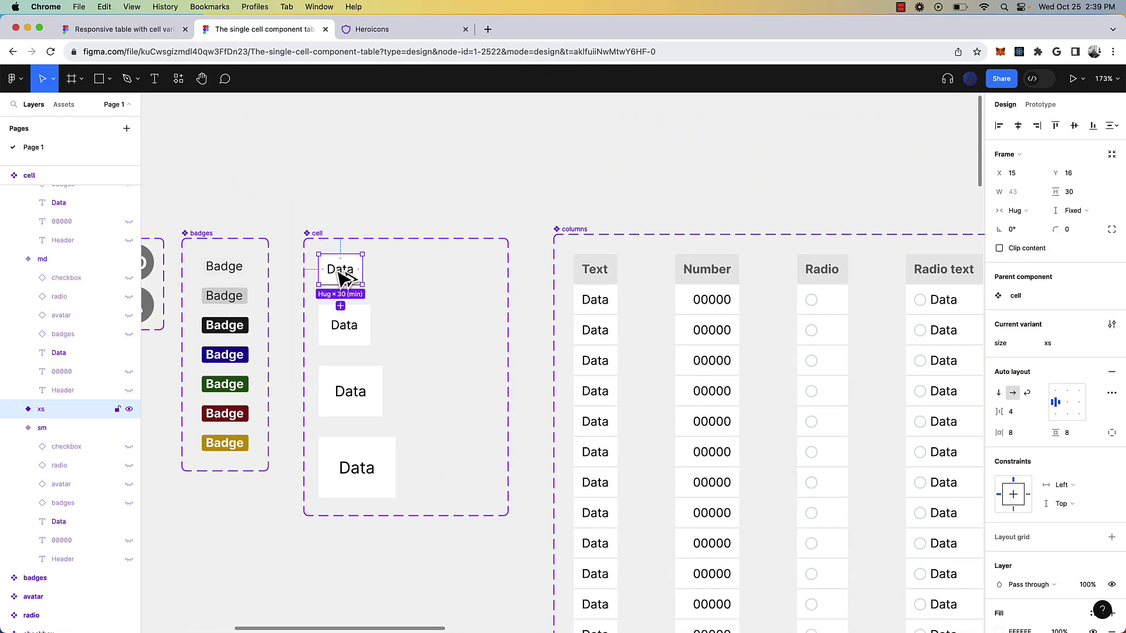
{"action": "left_click_drag", "start_coordinate": [343, 277], "coordinate": [394, 159]}
{"action": "scroll", "coordinate": [395, 162], "scroll_direction": "up", "scroll_amount": 3}
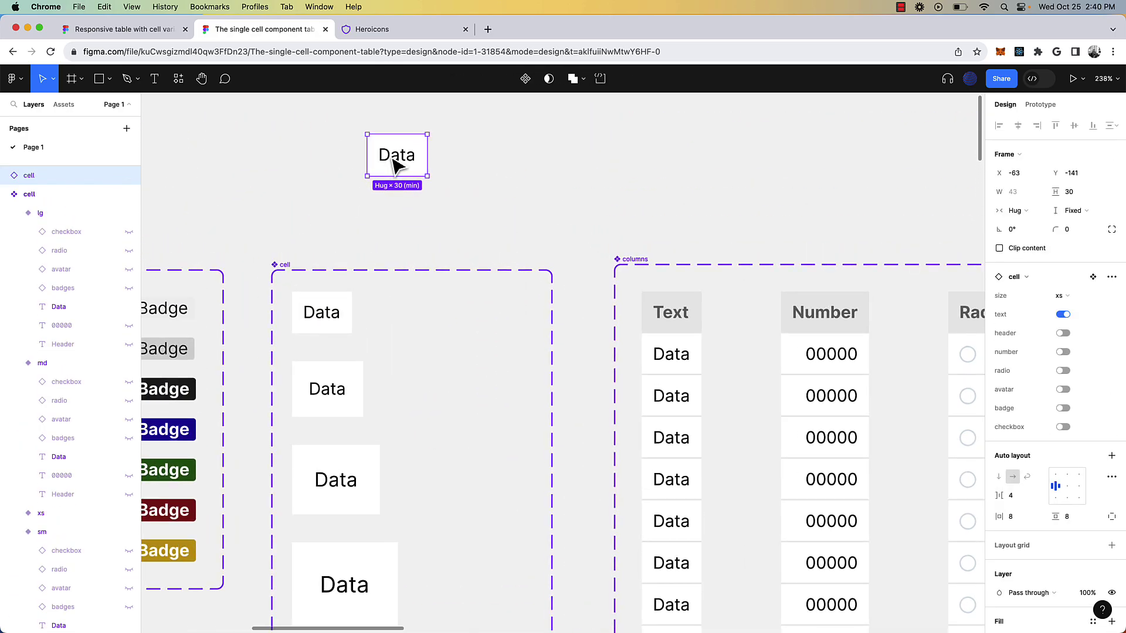
{"action": "key", "text": "Delete"}
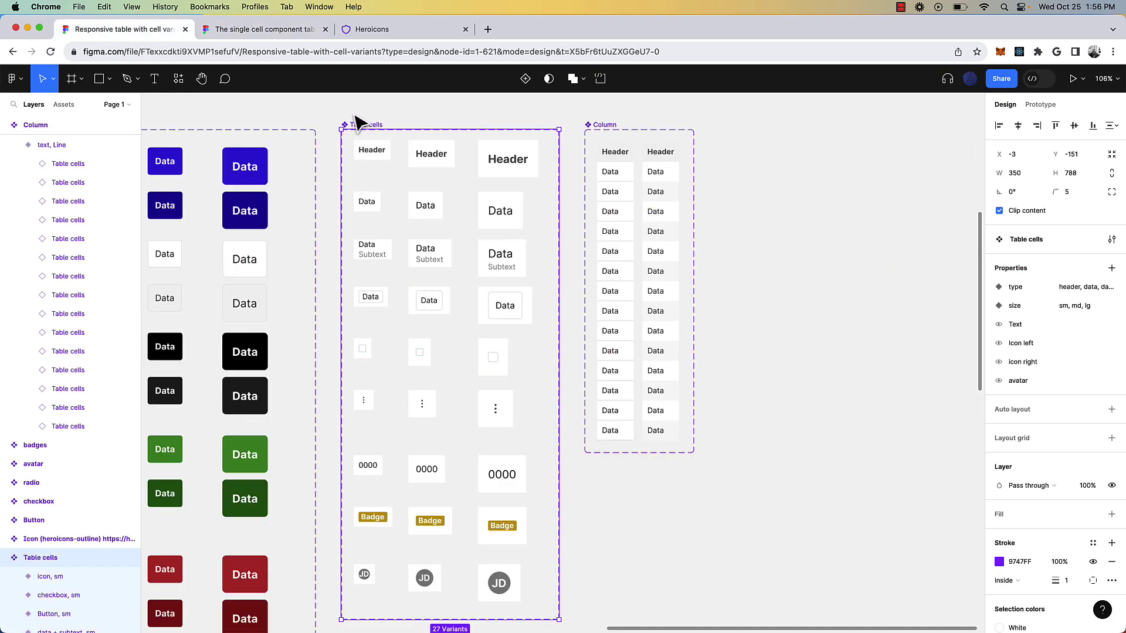
{"action": "scroll", "coordinate": [359, 122], "scroll_direction": "up", "scroll_amount": 3}
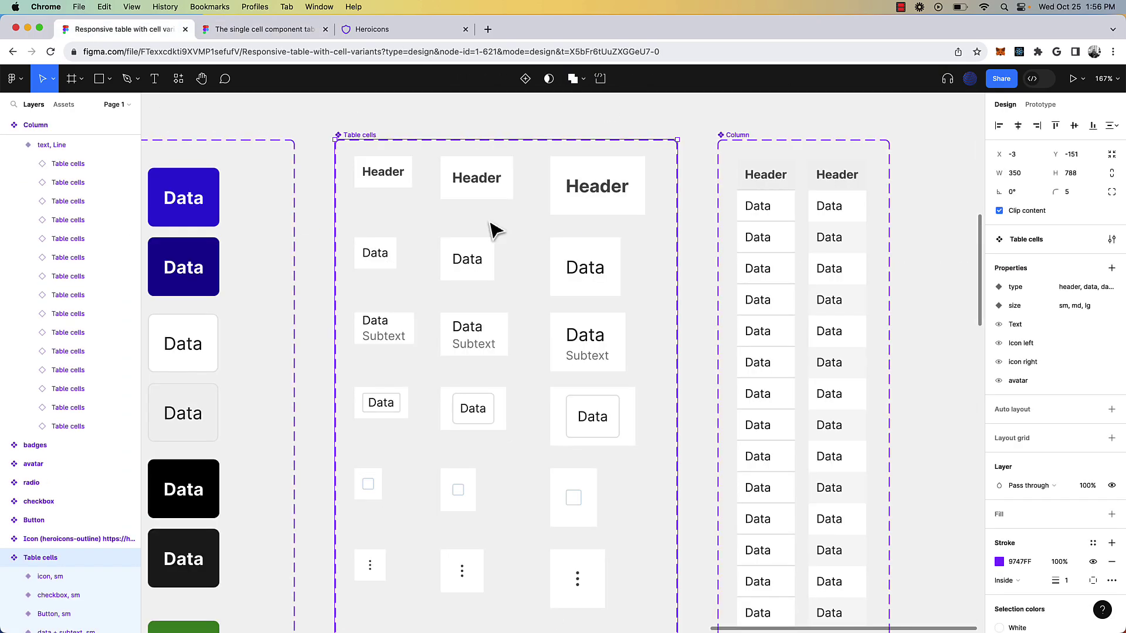
{"action": "left_click", "coordinate": [387, 183]}
{"action": "left_click", "coordinate": [383, 254]}
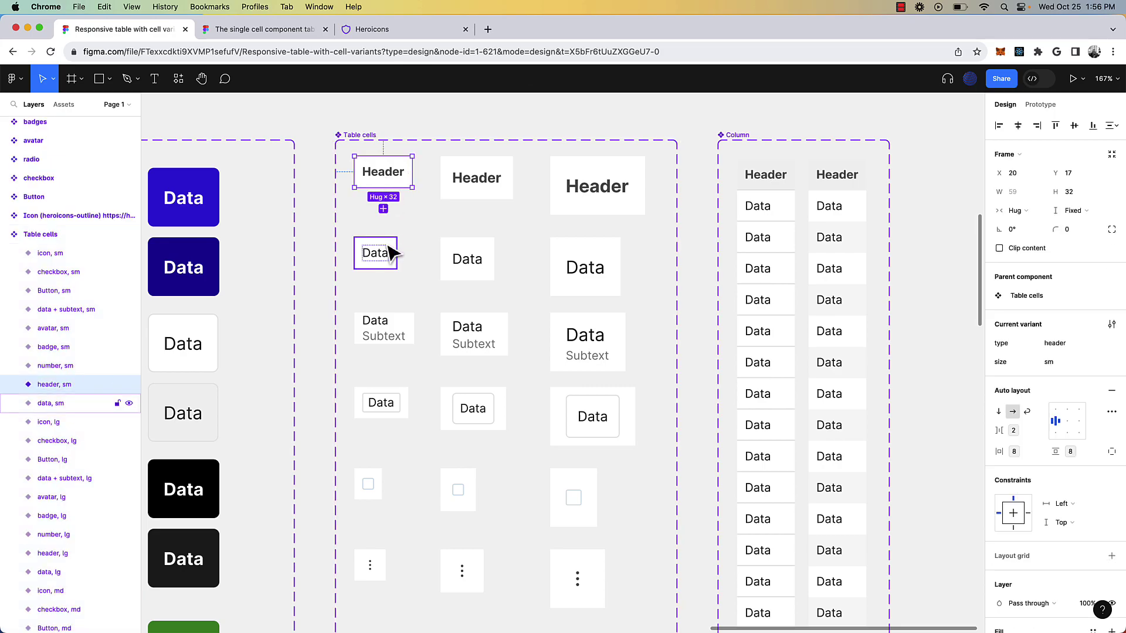
{"action": "left_click", "coordinate": [389, 327]}
{"action": "left_click", "coordinate": [385, 408]}
{"action": "scroll", "coordinate": [390, 414], "scroll_direction": "down", "scroll_amount": 5}
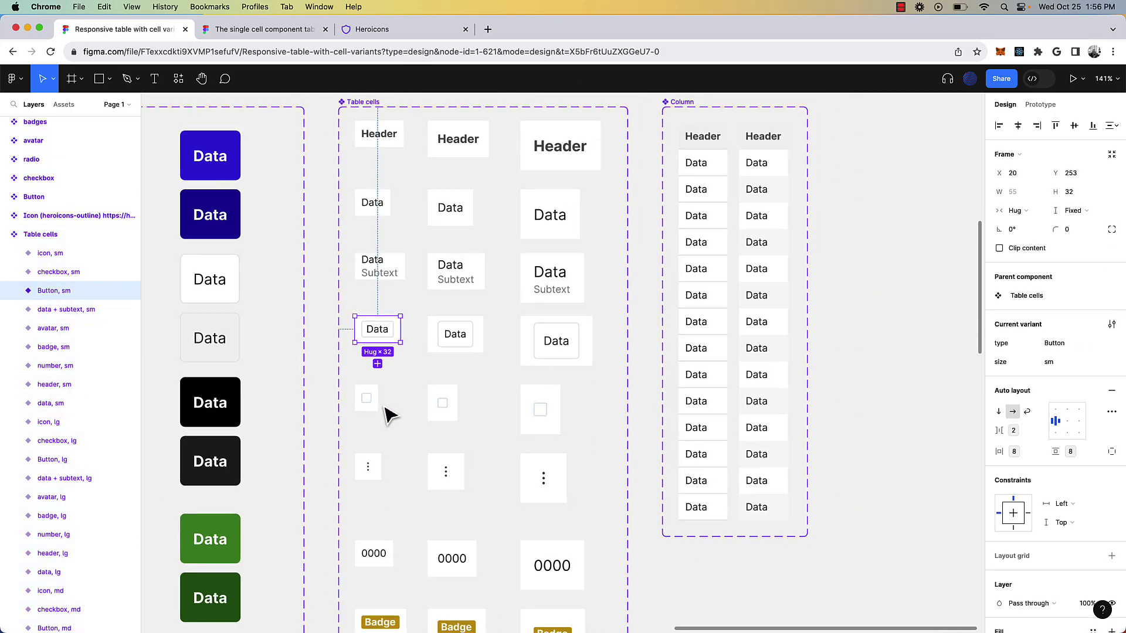
{"action": "scroll", "coordinate": [387, 415], "scroll_direction": "down", "scroll_amount": 3}
{"action": "scroll", "coordinate": [389, 407], "scroll_direction": "right", "scroll_amount": 3}
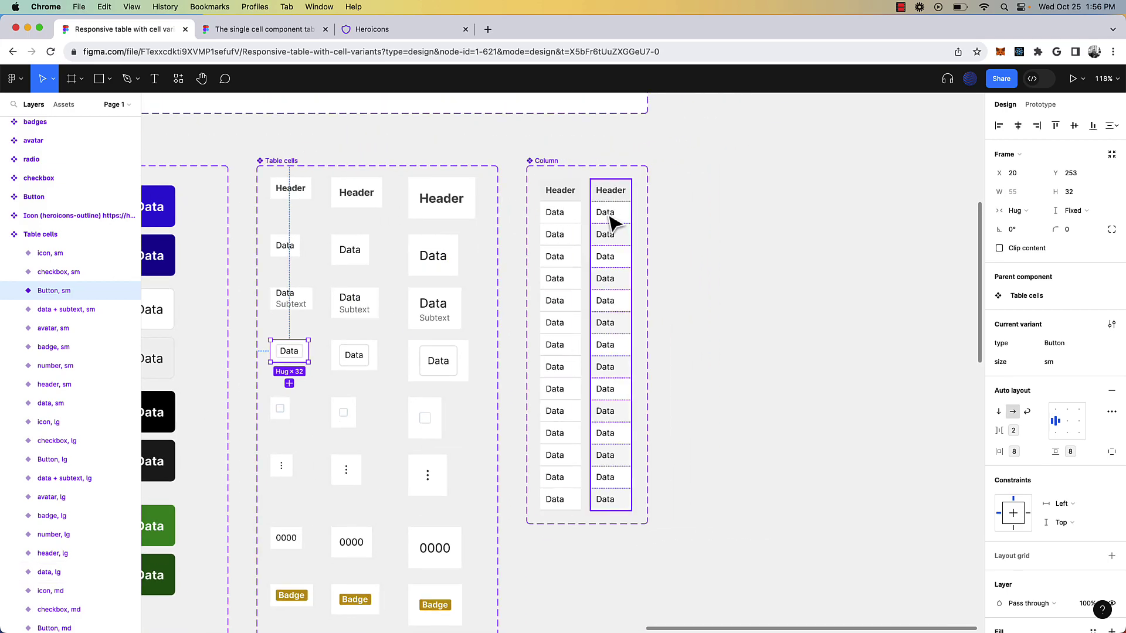
{"action": "double_click", "coordinate": [575, 218]}
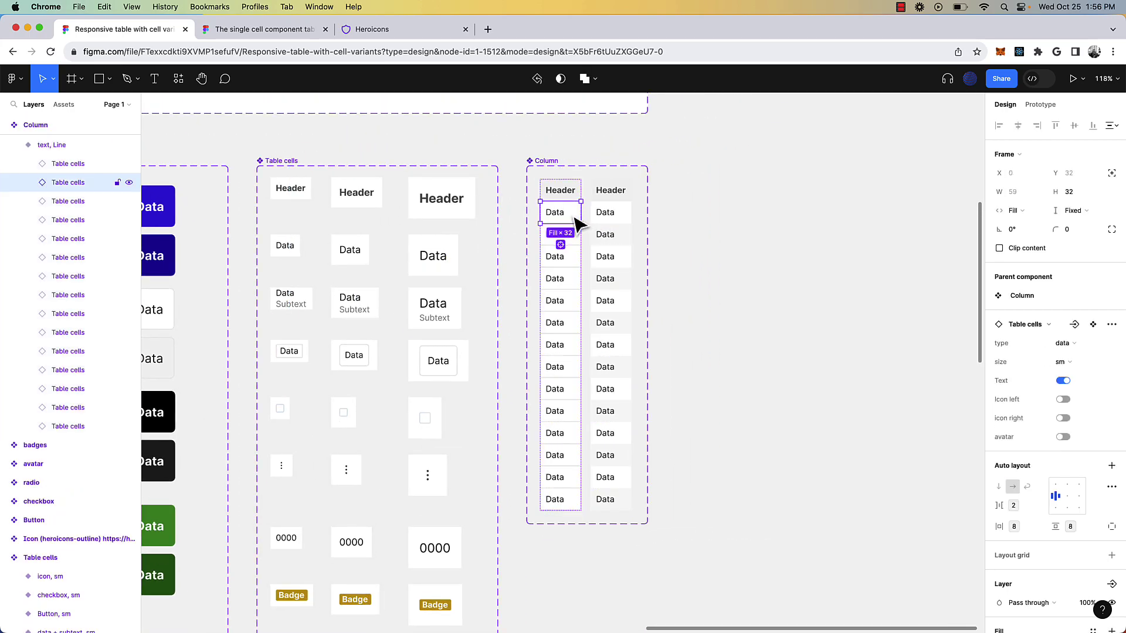
{"action": "left_click", "coordinate": [1081, 345]}
{"action": "left_click", "coordinate": [1082, 356]}
{"action": "left_click", "coordinate": [1084, 350]}
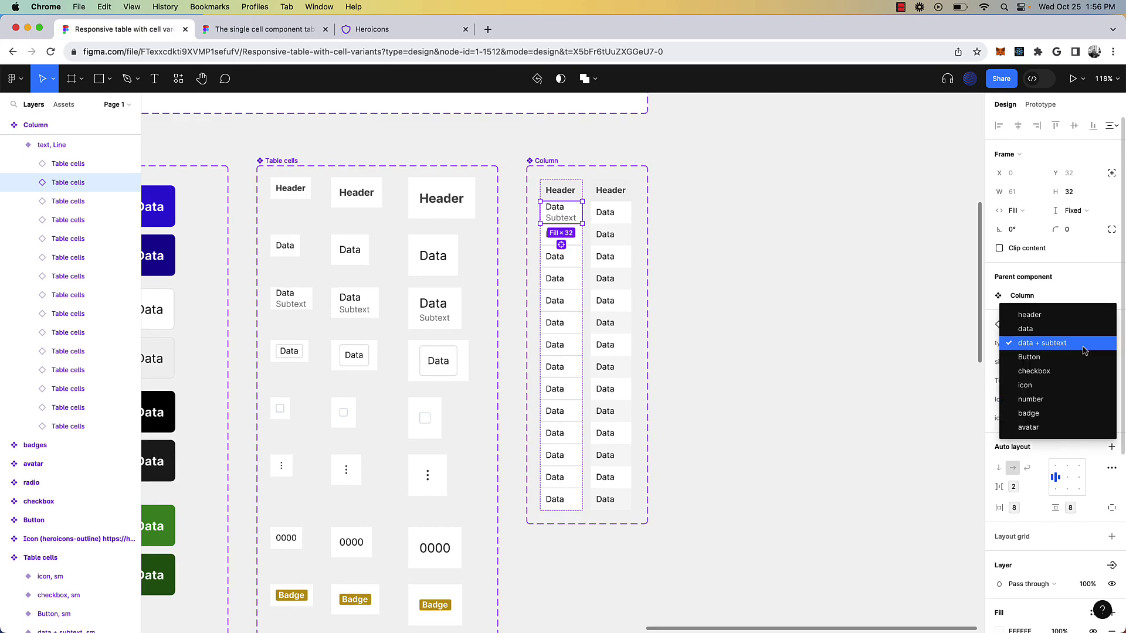
{"action": "left_click", "coordinate": [1027, 329]}
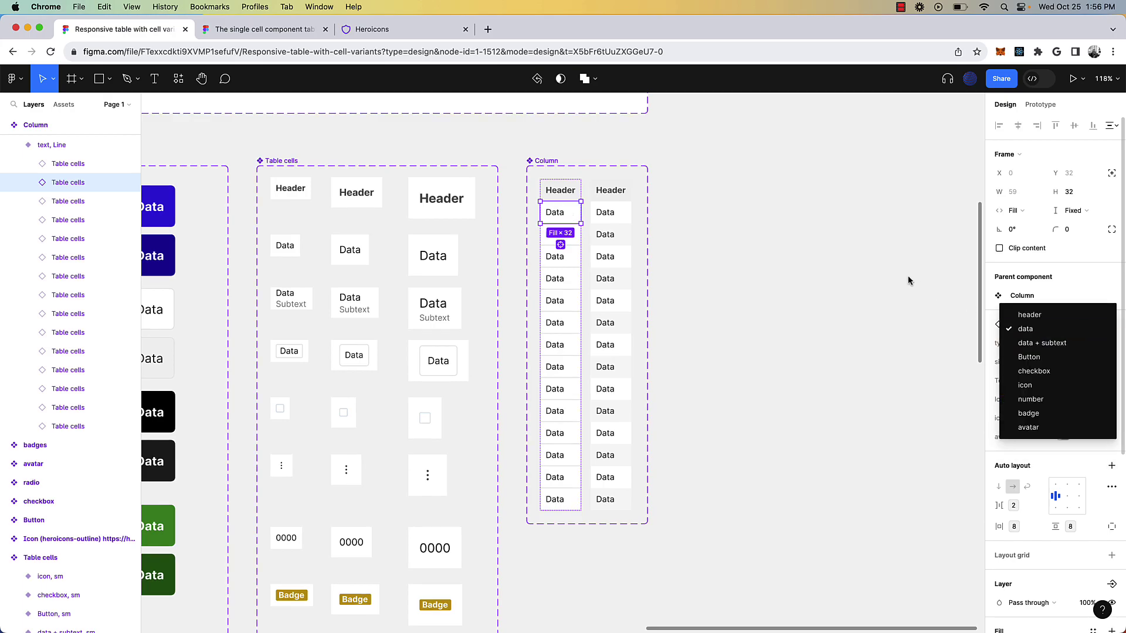
{"action": "scroll", "coordinate": [738, 240], "scroll_direction": "down", "scroll_amount": 3}
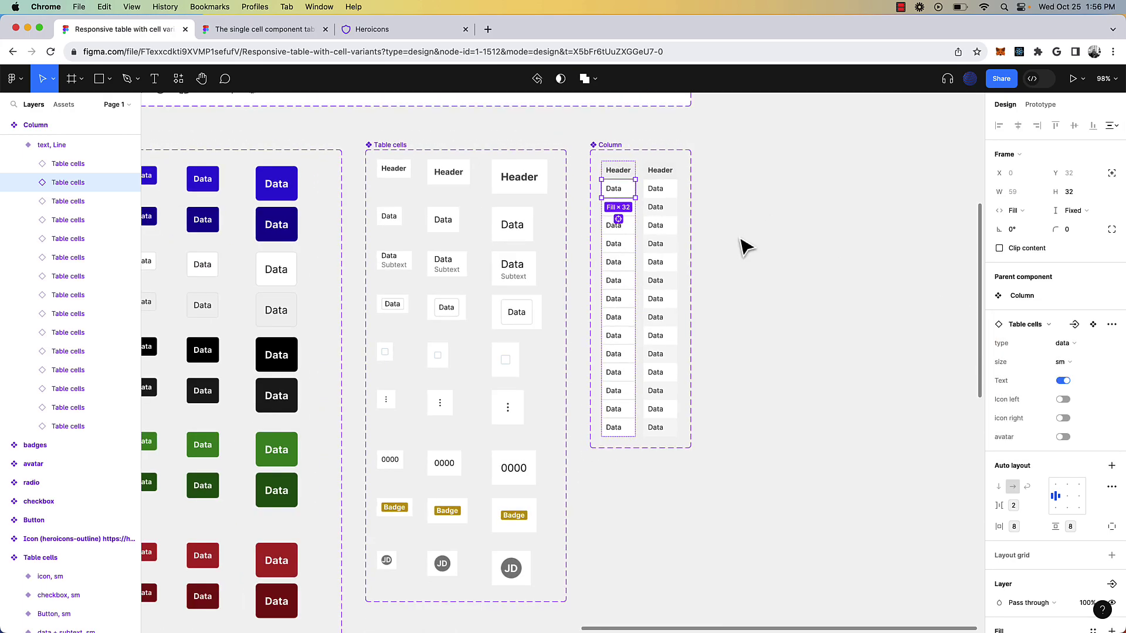
Step: In the single cell component table file, place a copy of the sm Data cell on empty canvas
{"action": "left_click", "coordinate": [260, 32]}
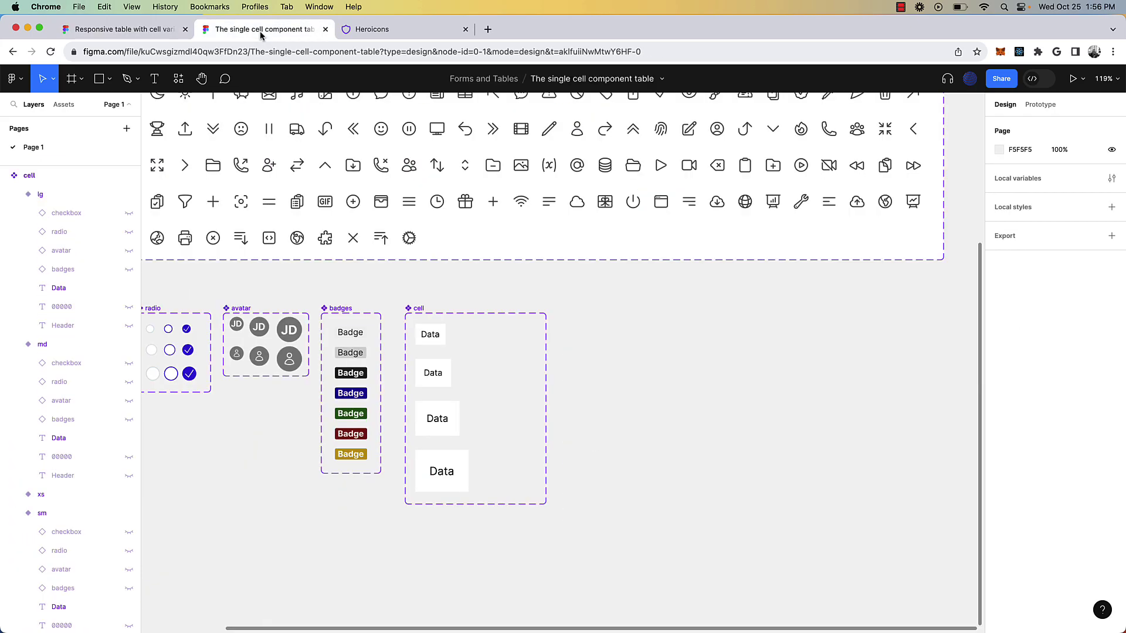
{"action": "scroll", "coordinate": [276, 349], "scroll_direction": "up", "scroll_amount": 3}
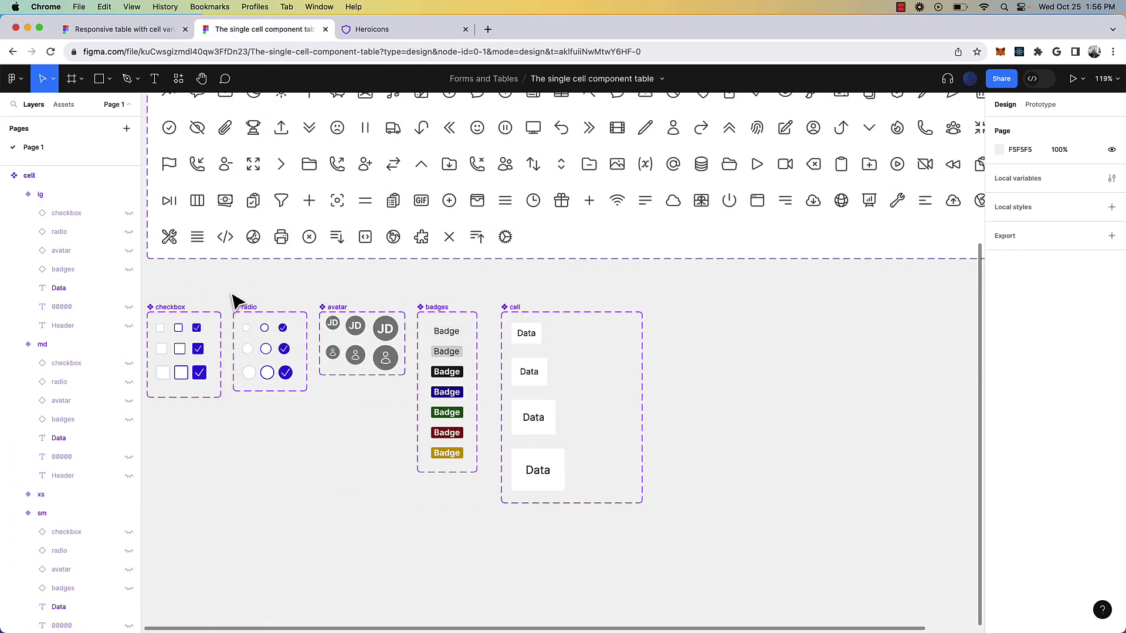
{"action": "scroll", "coordinate": [610, 386], "scroll_direction": "right", "scroll_amount": 3}
{"action": "left_click", "coordinate": [464, 363]}
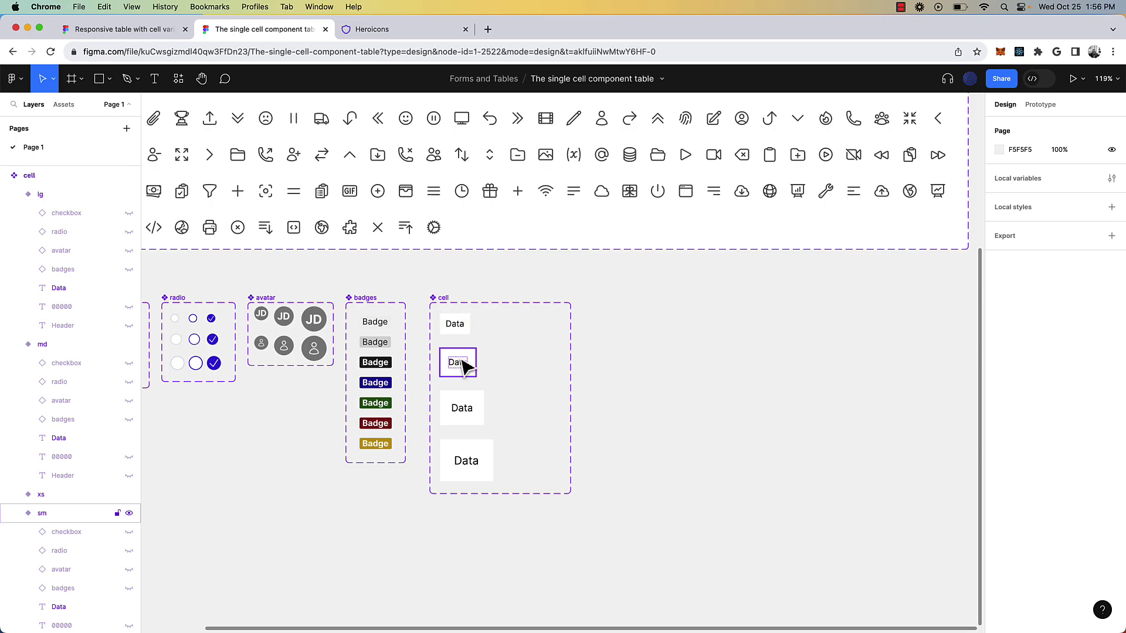
{"action": "left_click_drag", "start_coordinate": [479, 367], "coordinate": [675, 365]}
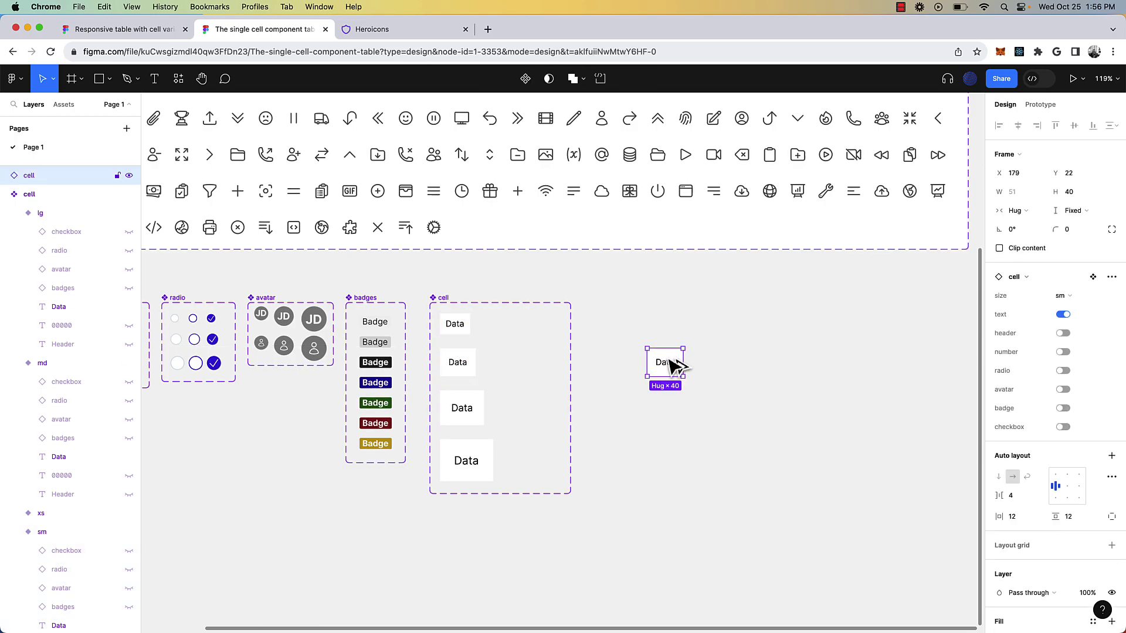
Step: Toggle the instance's header and text properties so Data text shows beside the checkbox
{"action": "left_click", "coordinate": [1063, 333]}
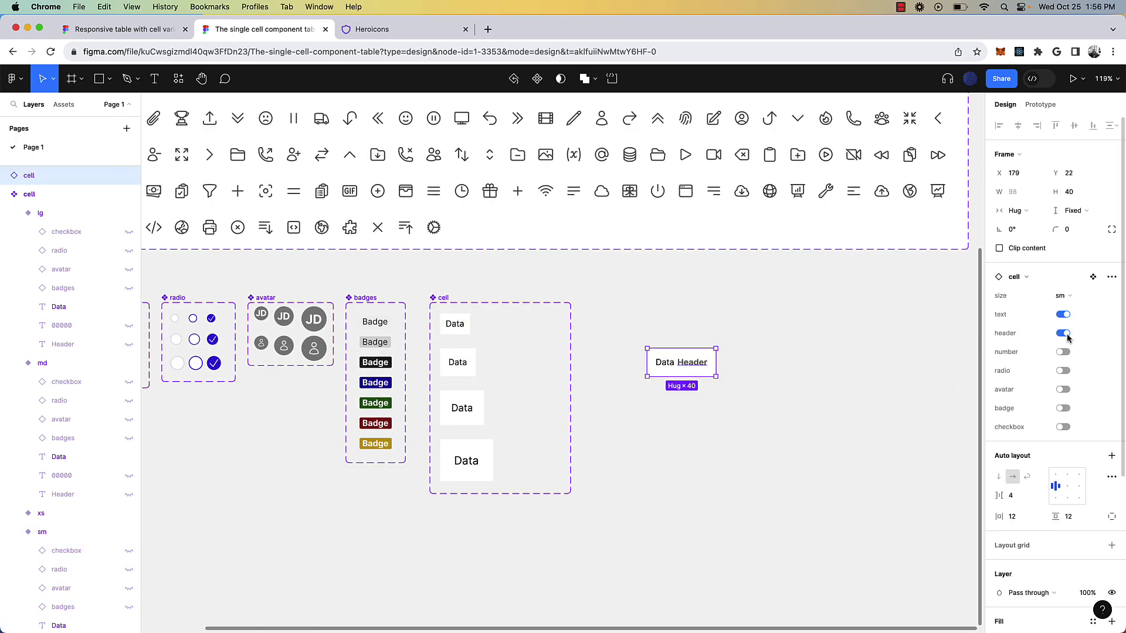
{"action": "left_click", "coordinate": [1063, 315]}
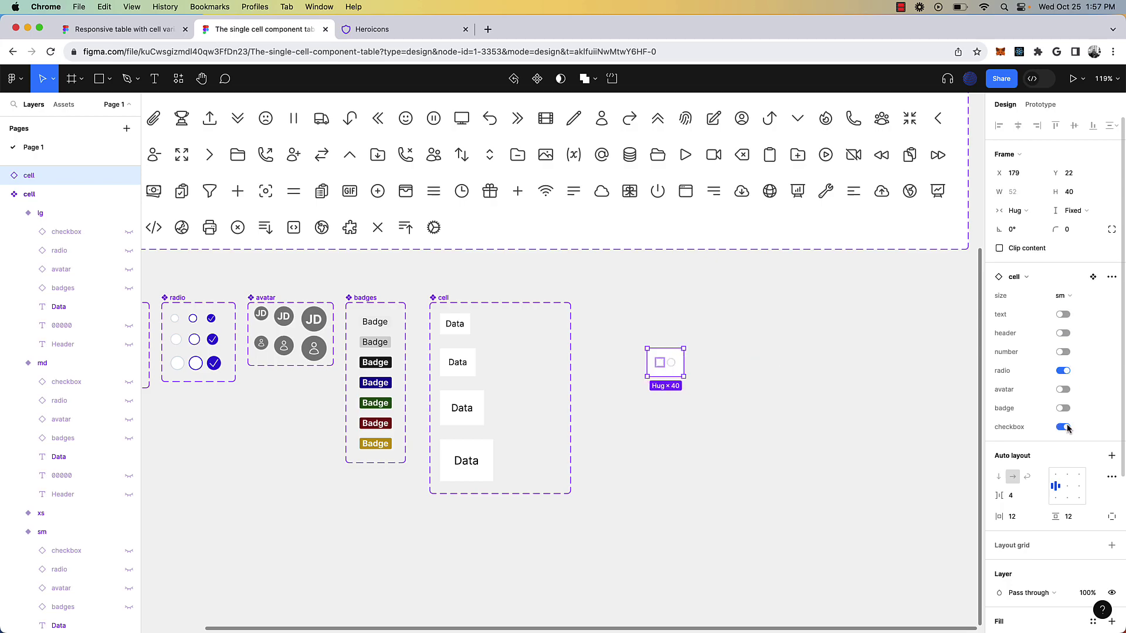
{"action": "left_click", "coordinate": [1064, 335]}
{"action": "left_click", "coordinate": [551, 368]}
{"action": "scroll", "coordinate": [551, 368], "scroll_direction": "down", "scroll_amount": 1}
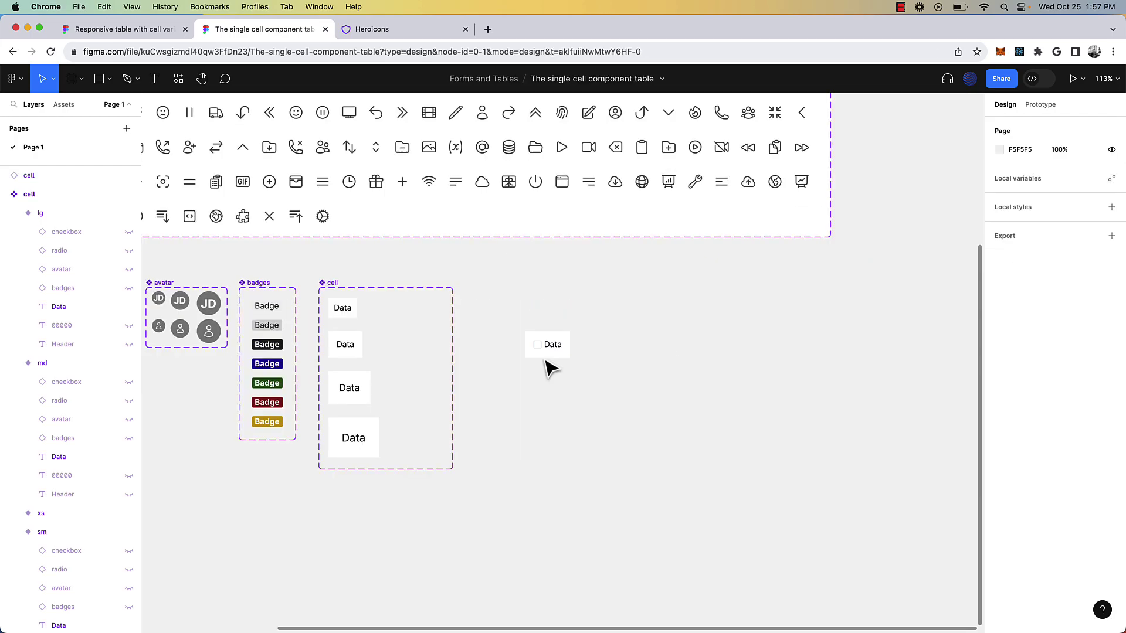
Step: Stack Data cell copies into a column with a Header top cell, wrapped in auto layout
{"action": "left_click_drag", "start_coordinate": [563, 349], "coordinate": [573, 315]}
{"action": "key", "text": "super+d"}
{"action": "key", "text": "super+d"}
{"action": "key", "text": "super+d"}
{"action": "key", "text": "super+d"}
{"action": "key", "text": "super+d"}
{"action": "key", "text": "super+d"}
{"action": "key", "text": "super+d"}
{"action": "key", "text": "super+d"}
{"action": "key", "text": "super+d"}
{"action": "key", "text": "super+d"}
{"action": "key", "text": "super+d"}
{"action": "key", "text": "super+d"}
{"action": "key", "text": "super+d"}
{"action": "scroll", "coordinate": [568, 332], "scroll_direction": "down", "scroll_amount": 3}
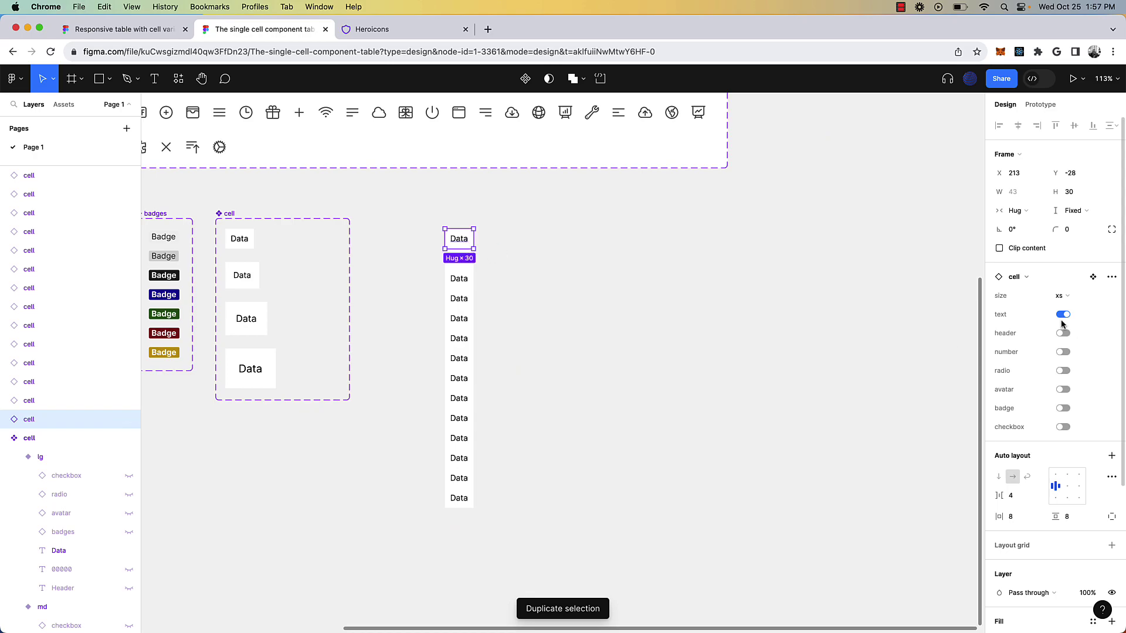
{"action": "left_click", "coordinate": [1062, 315]}
{"action": "key", "text": "shift+a"}
Step: Duplicate the column as a numbers-only column with the header 'Number'
{"action": "key", "text": "Return"}
{"action": "key", "text": "super+d"}
{"action": "scroll", "coordinate": [538, 221], "scroll_direction": "up", "scroll_amount": 1}
{"action": "key", "text": "Return"}
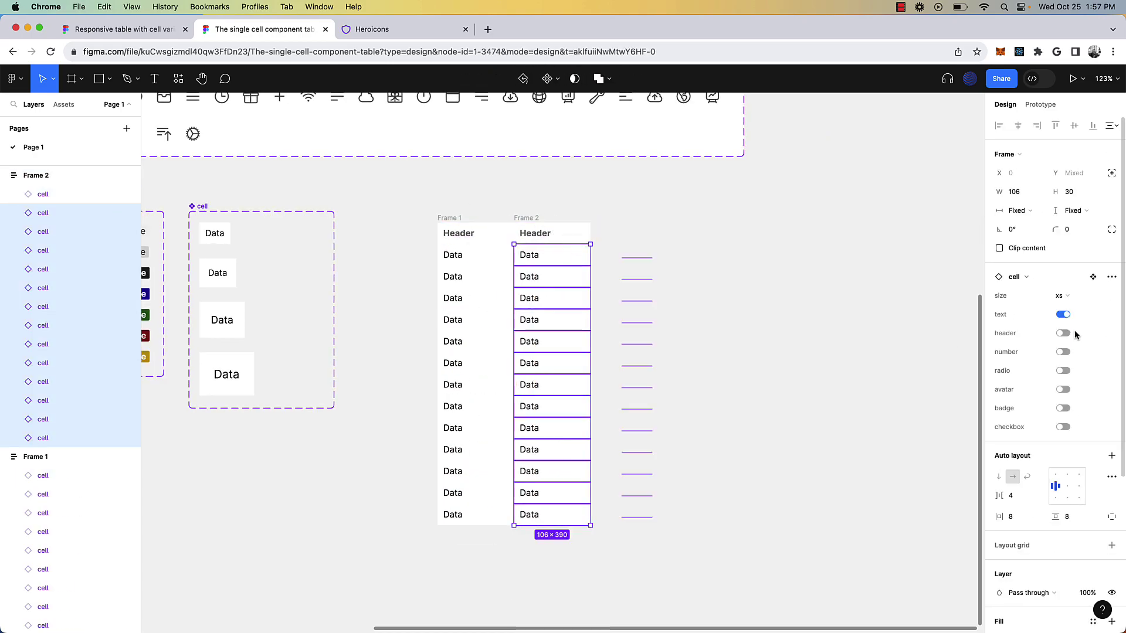
{"action": "left_click", "coordinate": [1062, 351]}
{"action": "left_click", "coordinate": [1079, 486]}
{"action": "double_click", "coordinate": [572, 233]}
{"action": "type", "text": "Number"}
{"action": "key", "text": "Escape"}
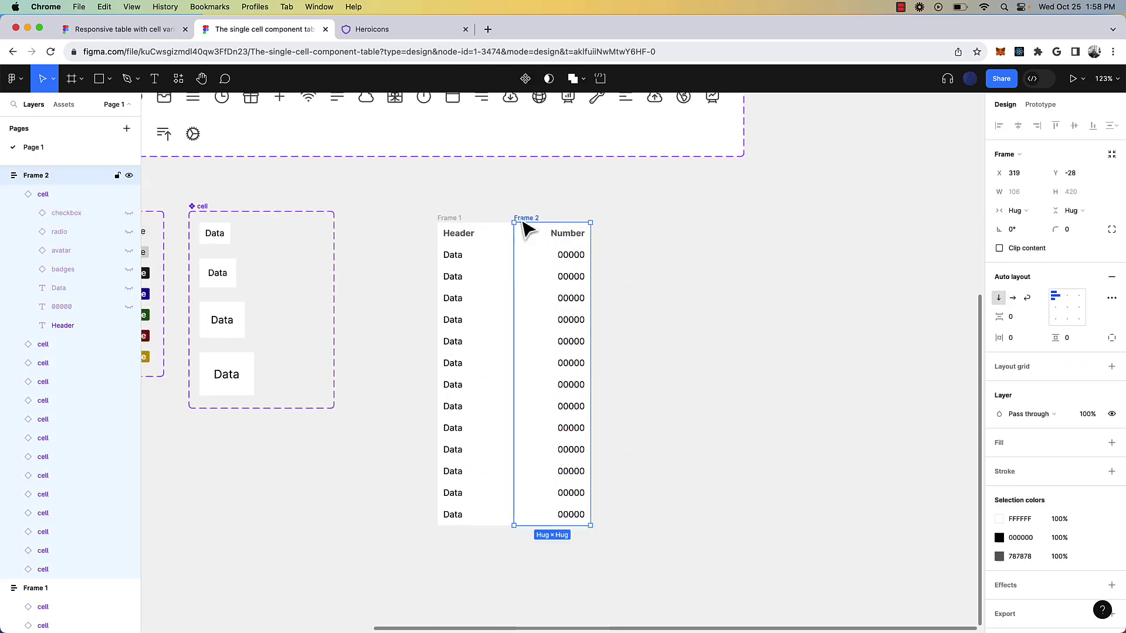
{"action": "left_click", "coordinate": [526, 217]}
Step: Duplicate the Number column into a radio-button column and shift the columns component set left
{"action": "key", "text": "super+d"}
{"action": "left_click", "coordinate": [1063, 371]}
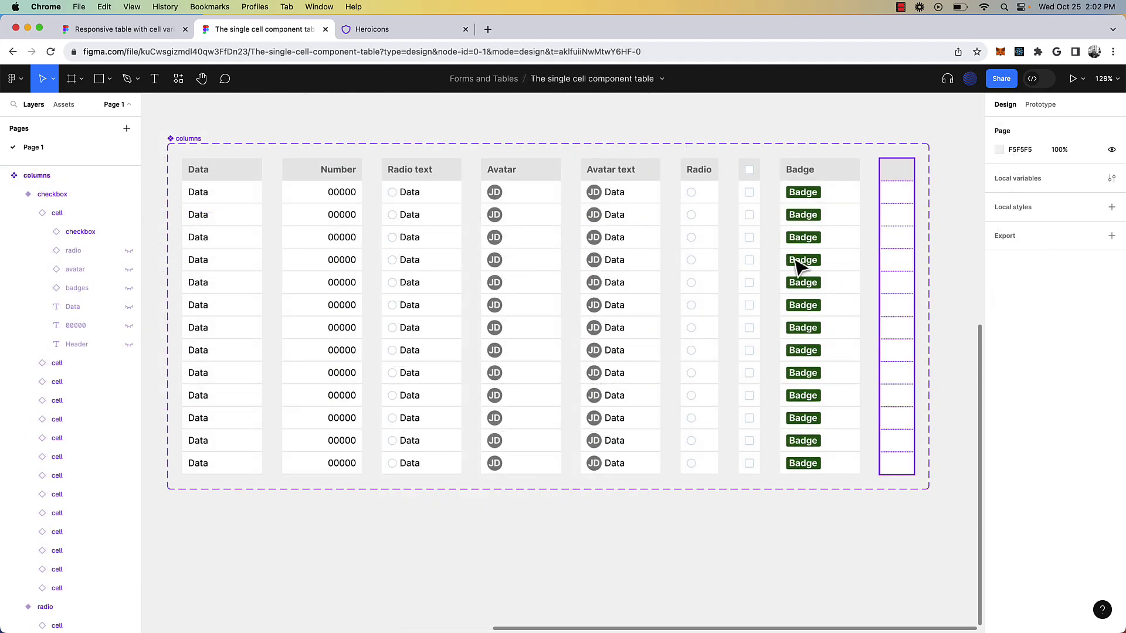
{"action": "scroll", "coordinate": [394, 263], "scroll_direction": "down", "scroll_amount": 5}
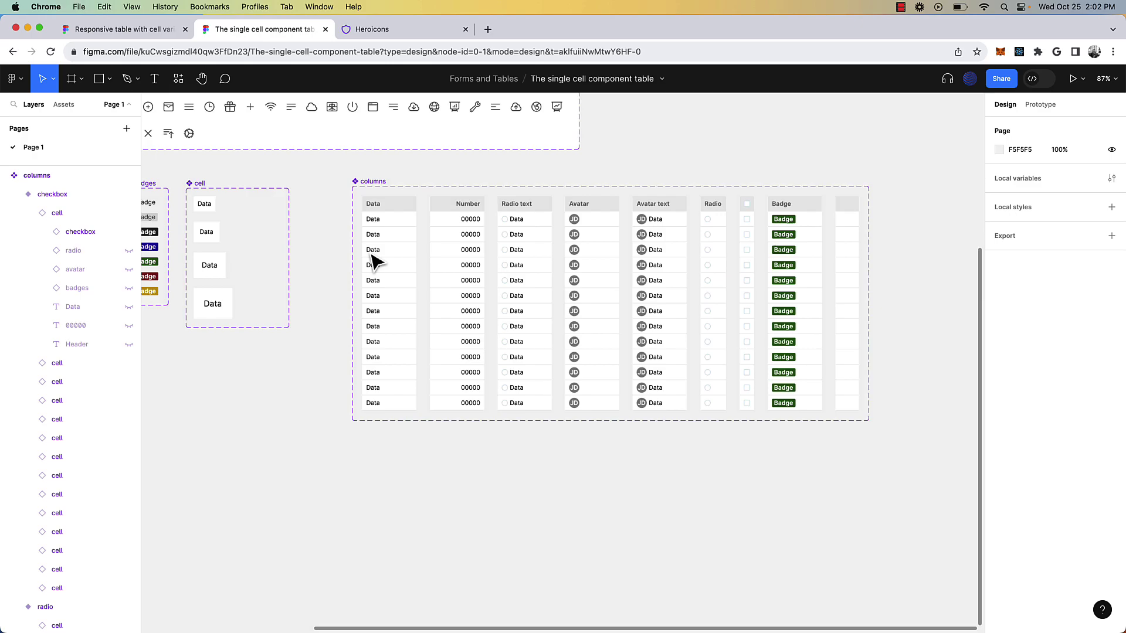
{"action": "left_click_drag", "start_coordinate": [495, 195], "coordinate": [455, 199]}
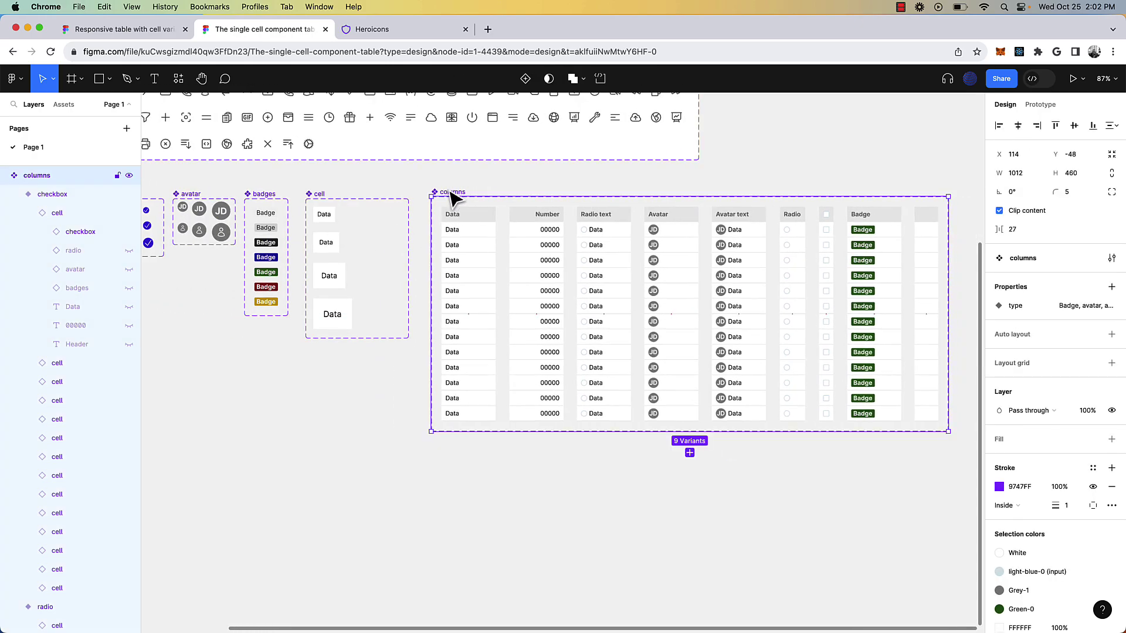
{"action": "left_click", "coordinate": [473, 447]}
{"action": "scroll", "coordinate": [472, 447], "scroll_direction": "down", "scroll_amount": 5}
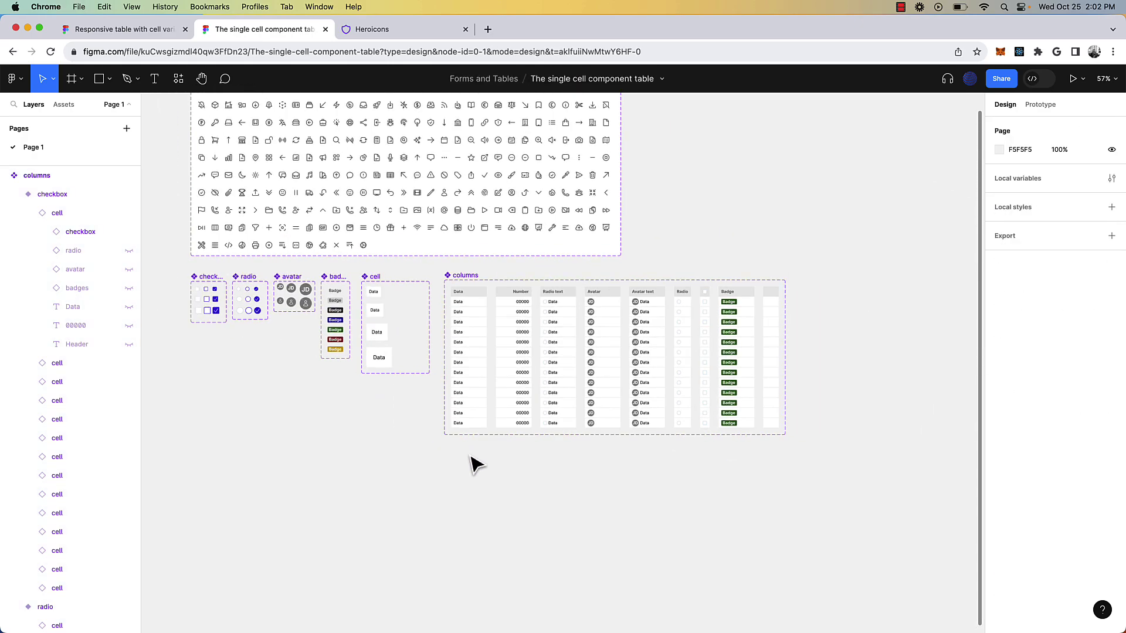
Step: Place a copy of the data column variant below the table
{"action": "scroll", "coordinate": [474, 445], "scroll_direction": "down", "scroll_amount": 2}
{"action": "left_click", "coordinate": [463, 271]}
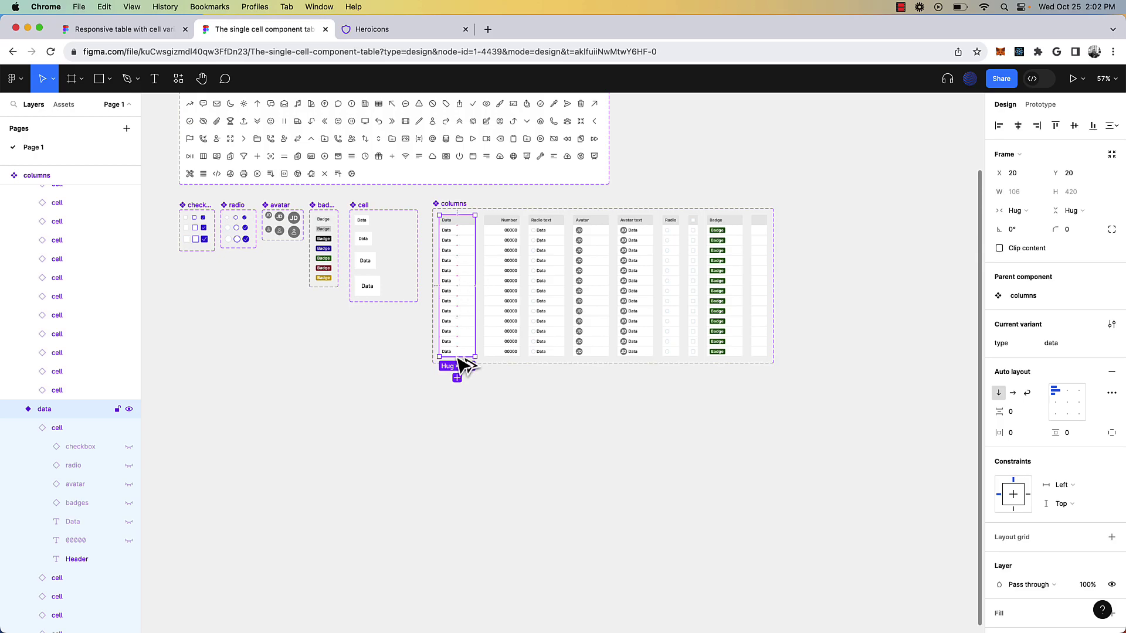
{"action": "left_click_drag", "start_coordinate": [460, 360], "coordinate": [468, 440]}
{"action": "scroll", "coordinate": [508, 420], "scroll_direction": "up", "scroll_amount": 5}
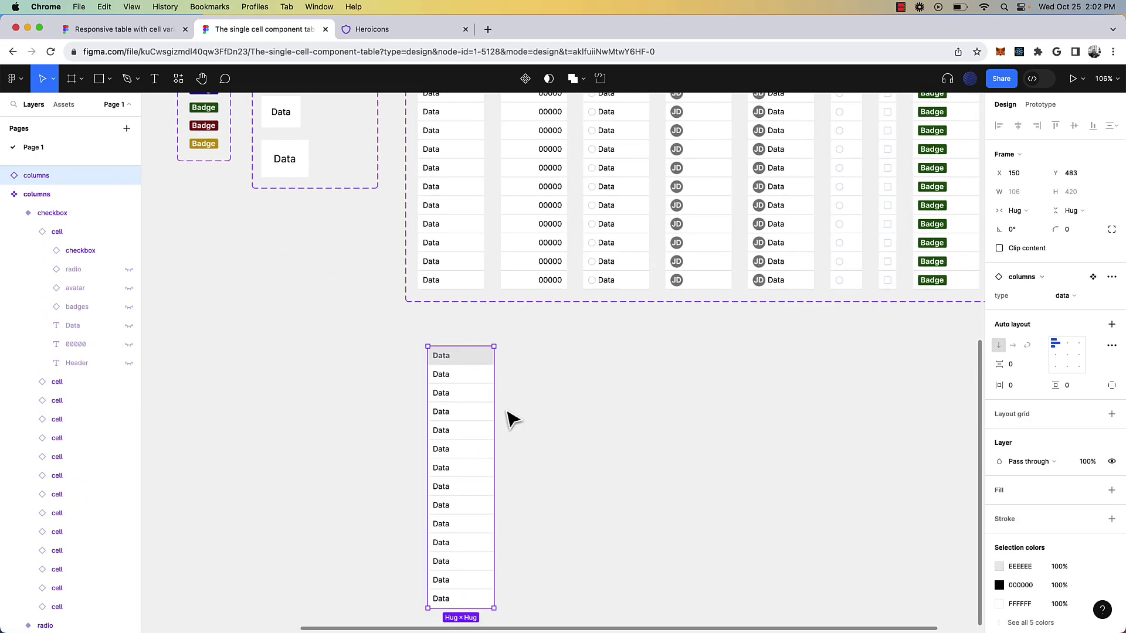
Step: Switch the copy's column type through Badge, avatar, avatar + text and checkbox
{"action": "left_click", "coordinate": [1062, 295]}
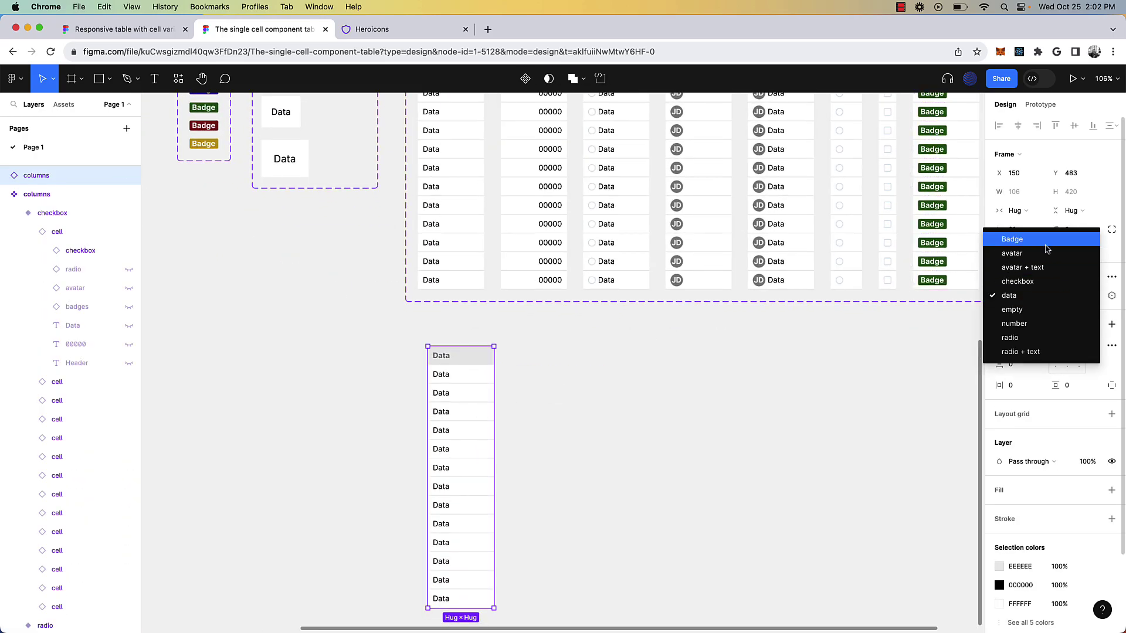
{"action": "left_click", "coordinate": [1046, 248]}
{"action": "left_click", "coordinate": [1065, 296]}
{"action": "left_click", "coordinate": [1066, 314]}
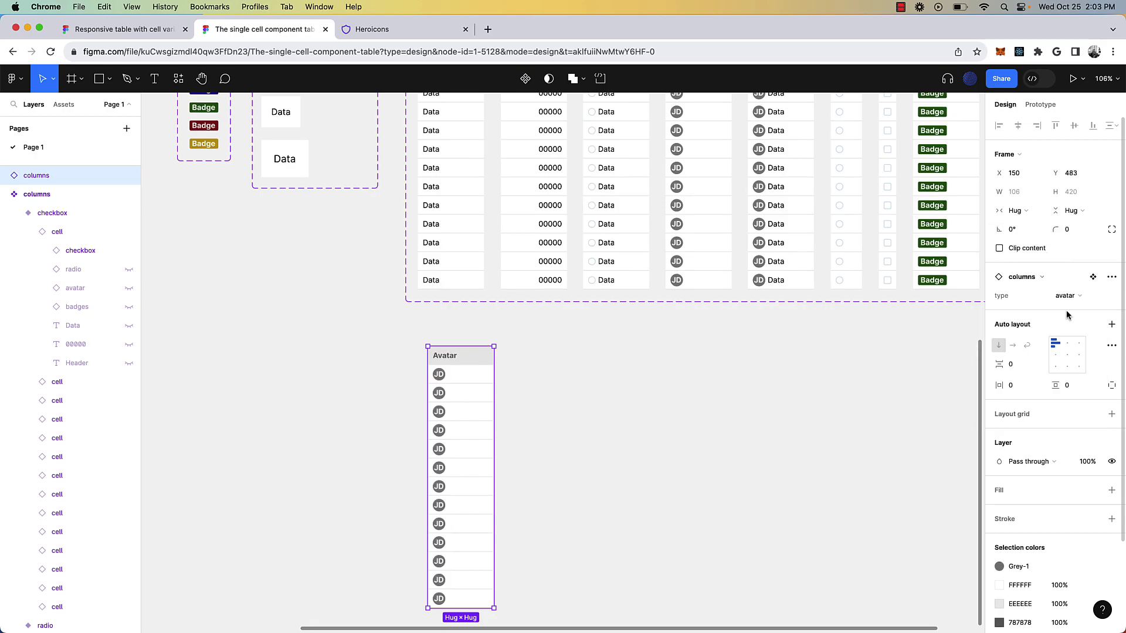
{"action": "left_click", "coordinate": [1066, 296]}
{"action": "left_click", "coordinate": [1070, 310]}
{"action": "left_click", "coordinate": [1081, 297]}
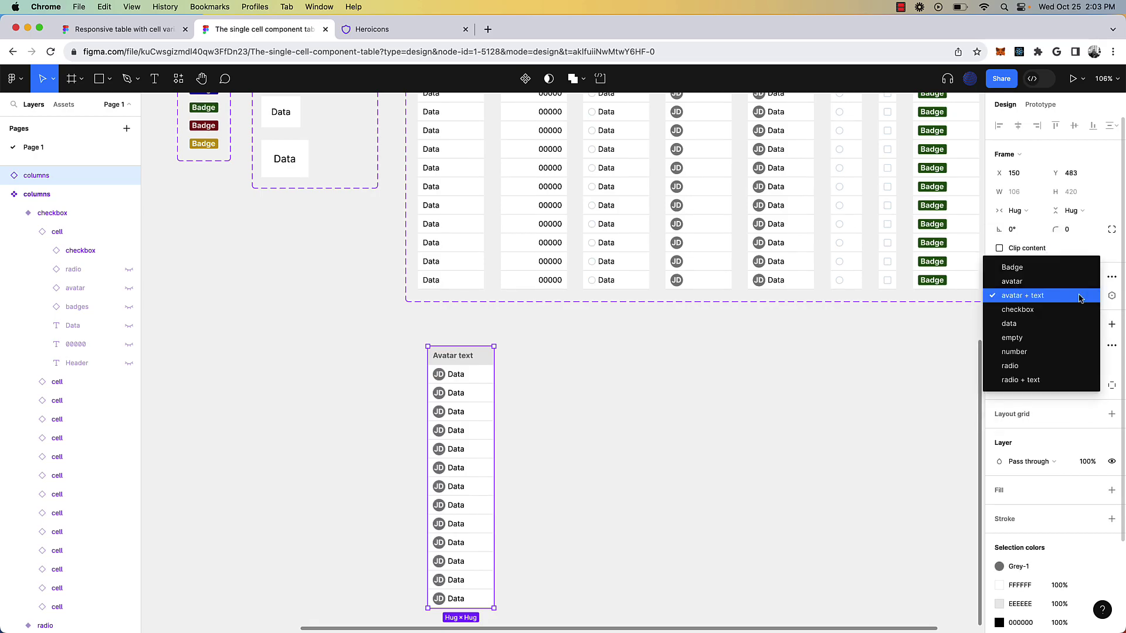
{"action": "left_click", "coordinate": [1066, 309]}
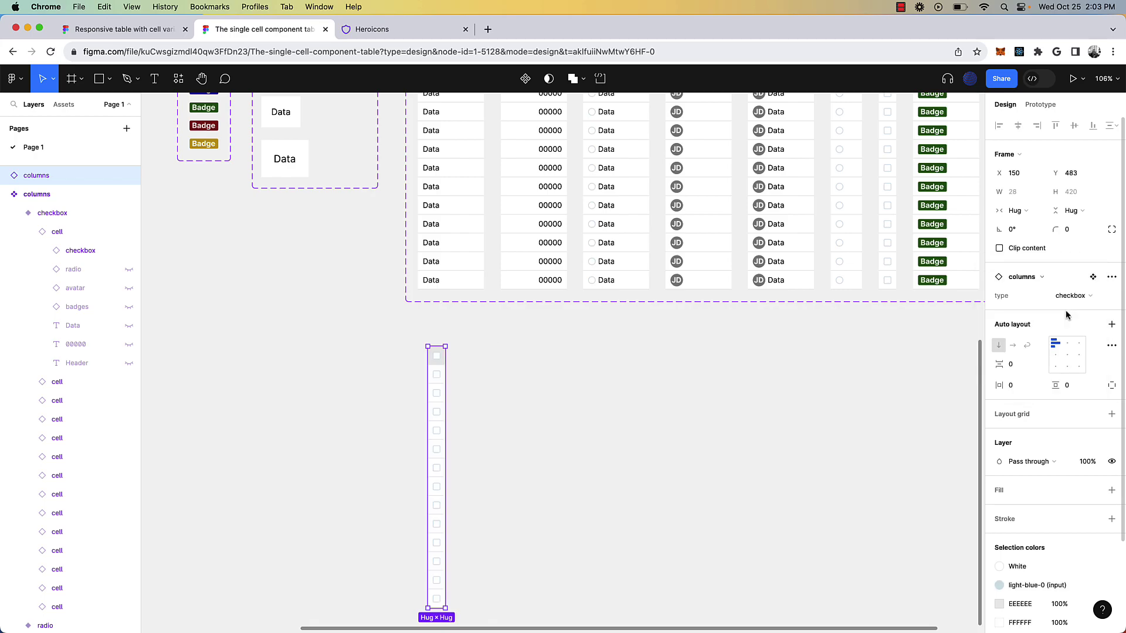
Step: Continue switching the column type through empty, number, empty and radio + text
{"action": "left_click", "coordinate": [1072, 297]}
{"action": "left_click", "coordinate": [1067, 323]}
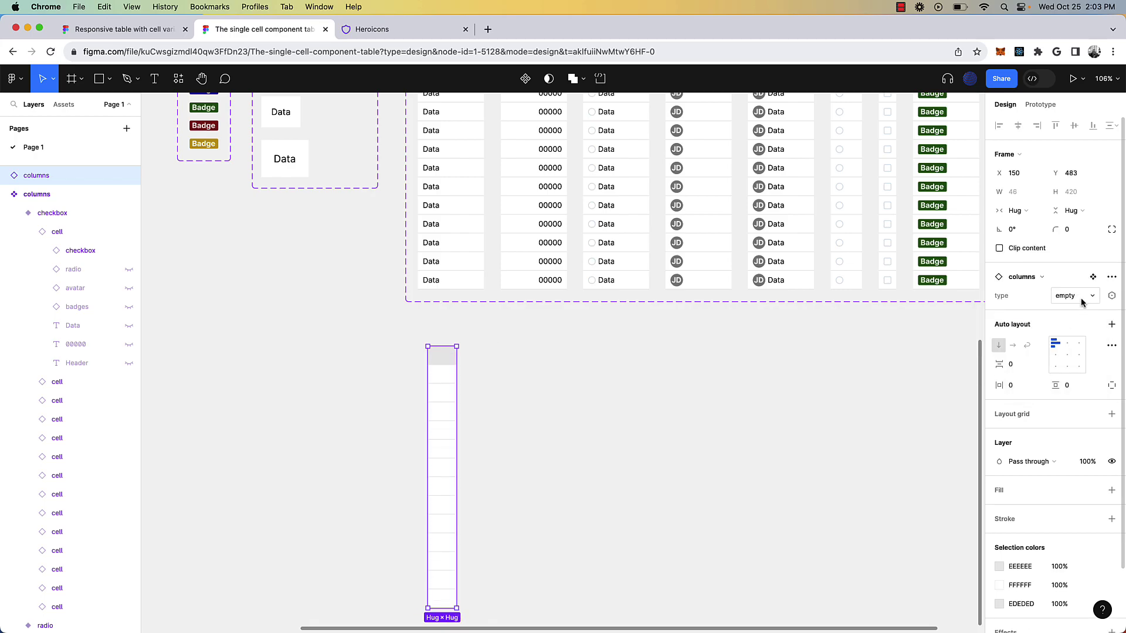
{"action": "left_click", "coordinate": [1081, 297]}
{"action": "left_click", "coordinate": [1073, 313]}
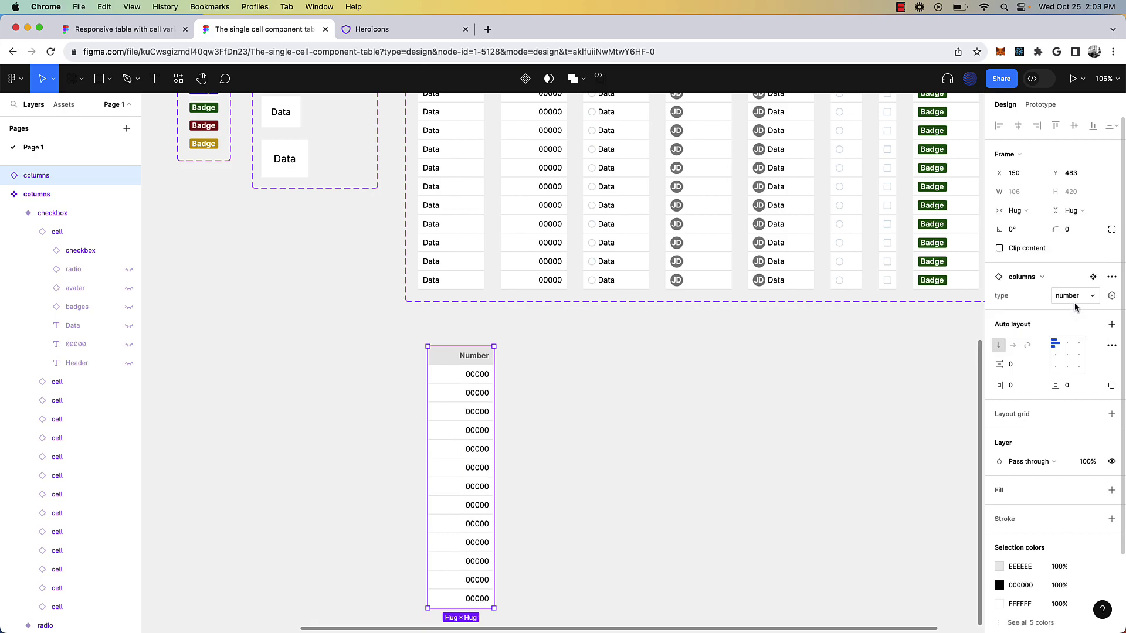
{"action": "left_click", "coordinate": [1076, 307]}
{"action": "left_click", "coordinate": [1077, 313]}
{"action": "left_click", "coordinate": [1076, 311]}
{"action": "left_click", "coordinate": [1072, 314]}
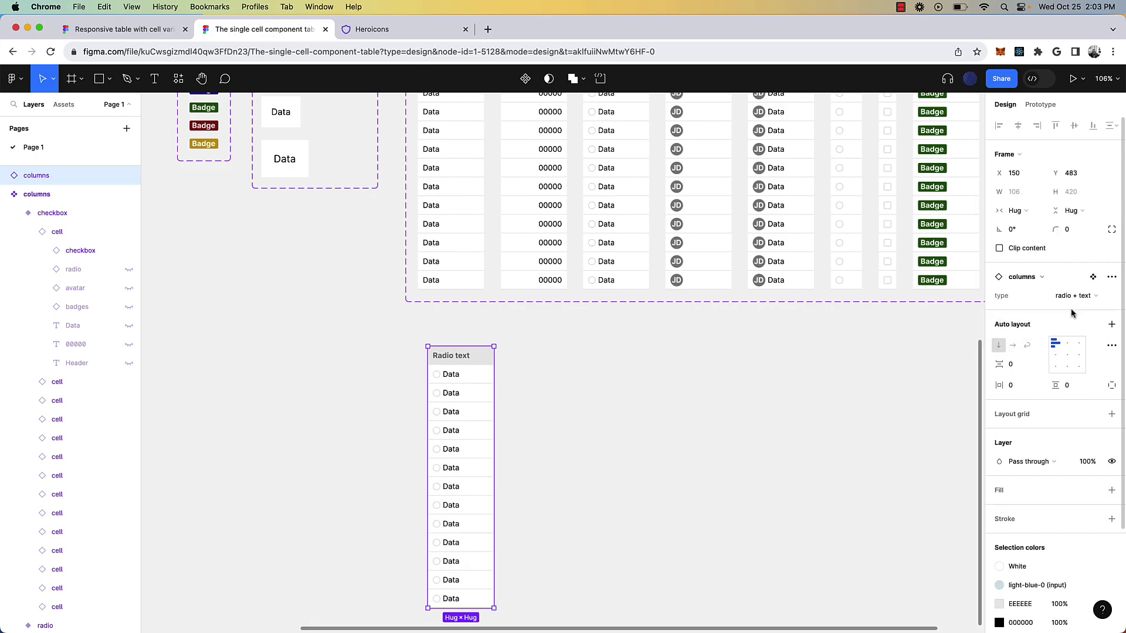
Step: Set the Radio text column instance back to the data type
{"action": "left_click", "coordinate": [712, 511]}
{"action": "scroll", "coordinate": [712, 512], "scroll_direction": "down", "scroll_amount": 3}
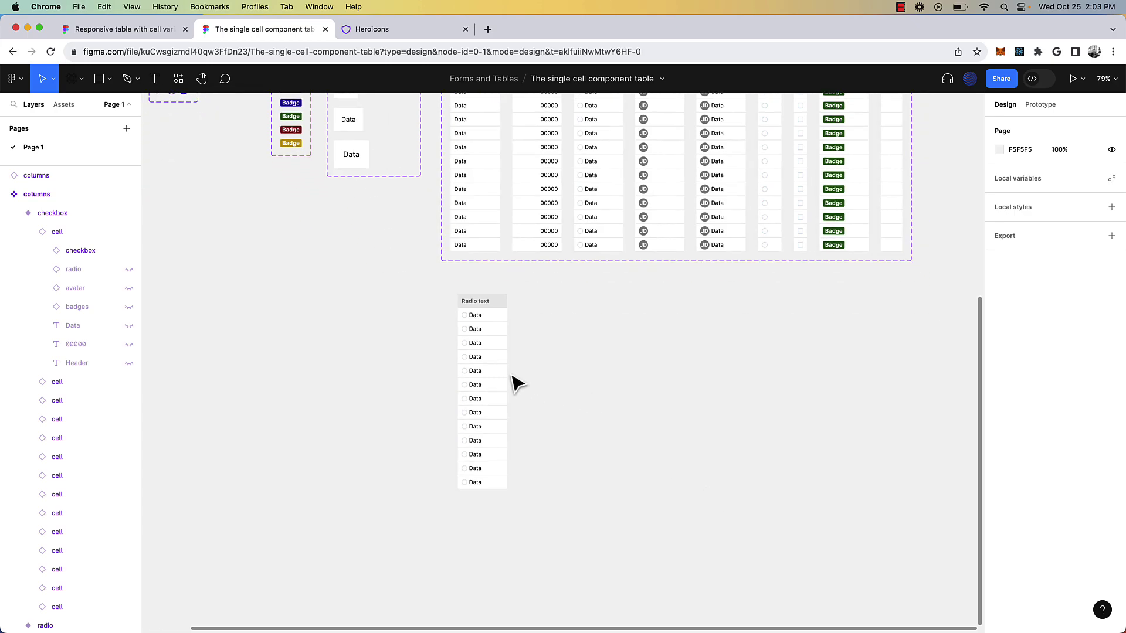
{"action": "left_click", "coordinate": [486, 370]}
{"action": "left_click", "coordinate": [1088, 298]}
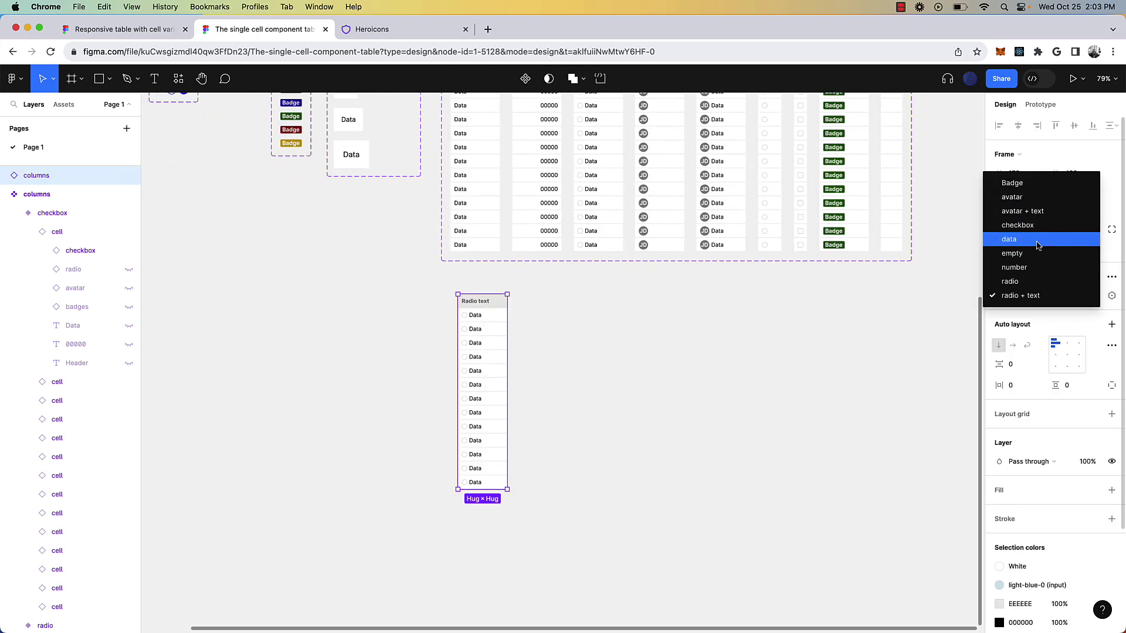
{"action": "left_click", "coordinate": [1014, 239]}
{"action": "left_click", "coordinate": [578, 437]}
{"action": "left_click", "coordinate": [478, 343]}
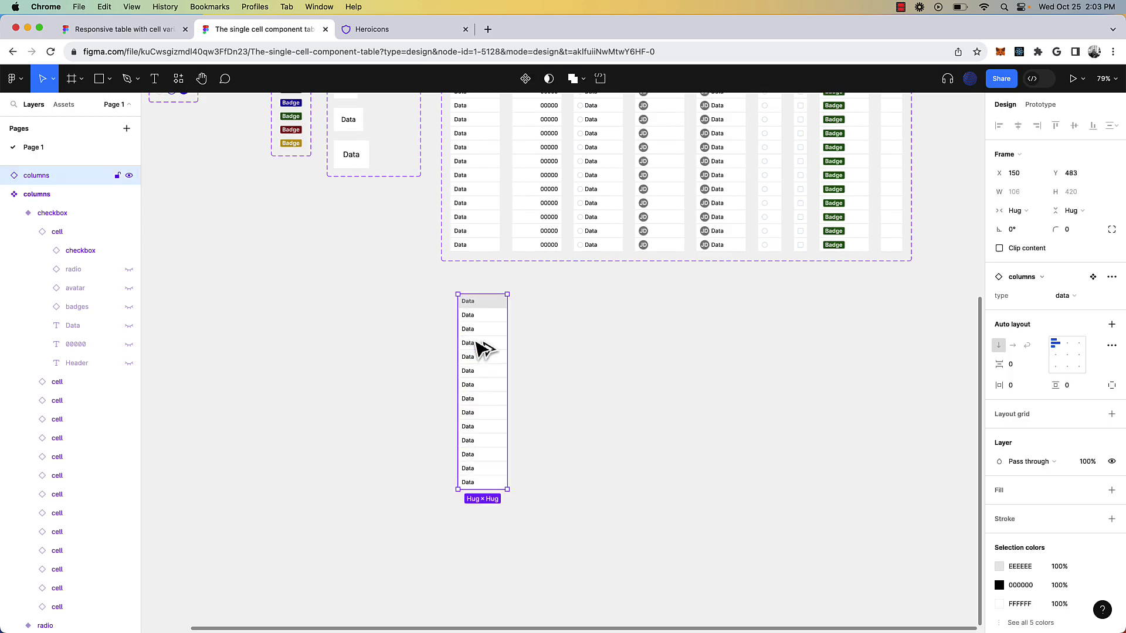
Step: Duplicate the data column into nine side-by-side columns and wrap them in horizontal auto layout
{"action": "left_click_drag", "start_coordinate": [477, 342], "coordinate": [526, 342]}
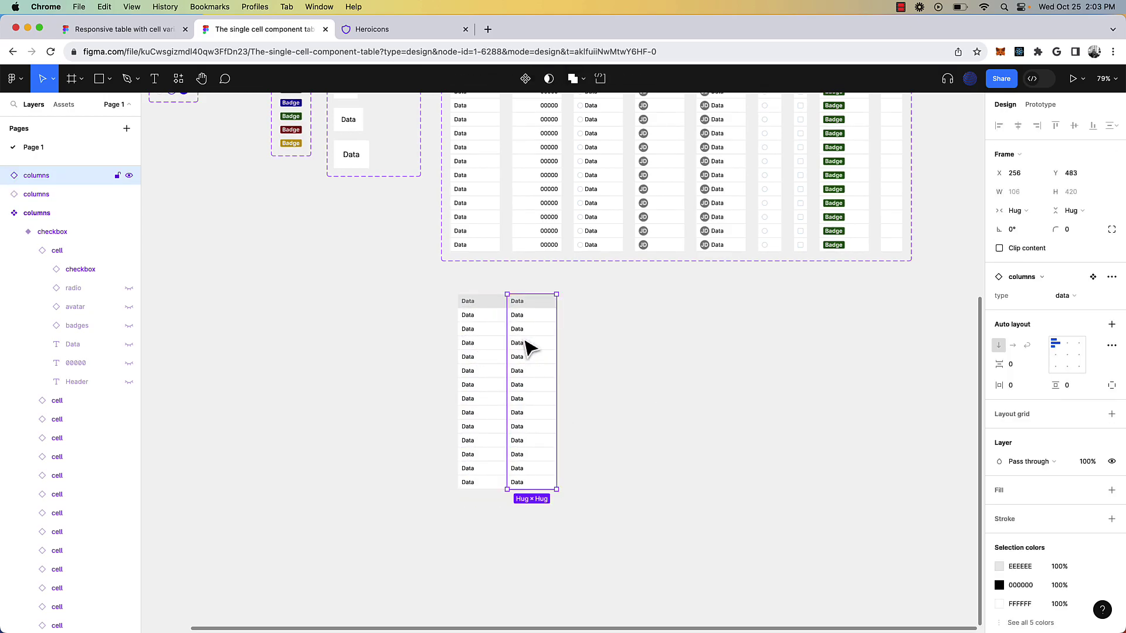
{"action": "key", "text": "super+d"}
{"action": "key", "text": "super+d"}
{"action": "key", "text": "super+d"}
{"action": "key", "text": "super+d"}
{"action": "key", "text": "super+d"}
{"action": "key", "text": "super+d"}
{"action": "key", "text": "super+d"}
{"action": "scroll", "coordinate": [528, 344], "scroll_direction": "right", "scroll_amount": 5}
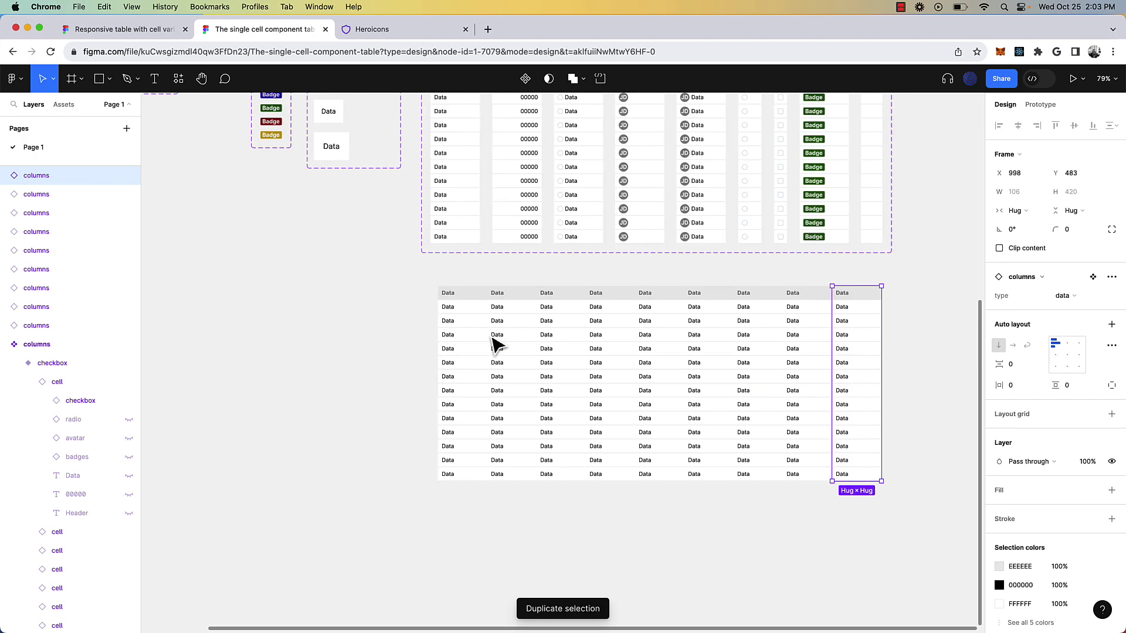
{"action": "left_click", "coordinate": [332, 282]}
{"action": "left_click_drag", "start_coordinate": [327, 264], "coordinate": [858, 492]}
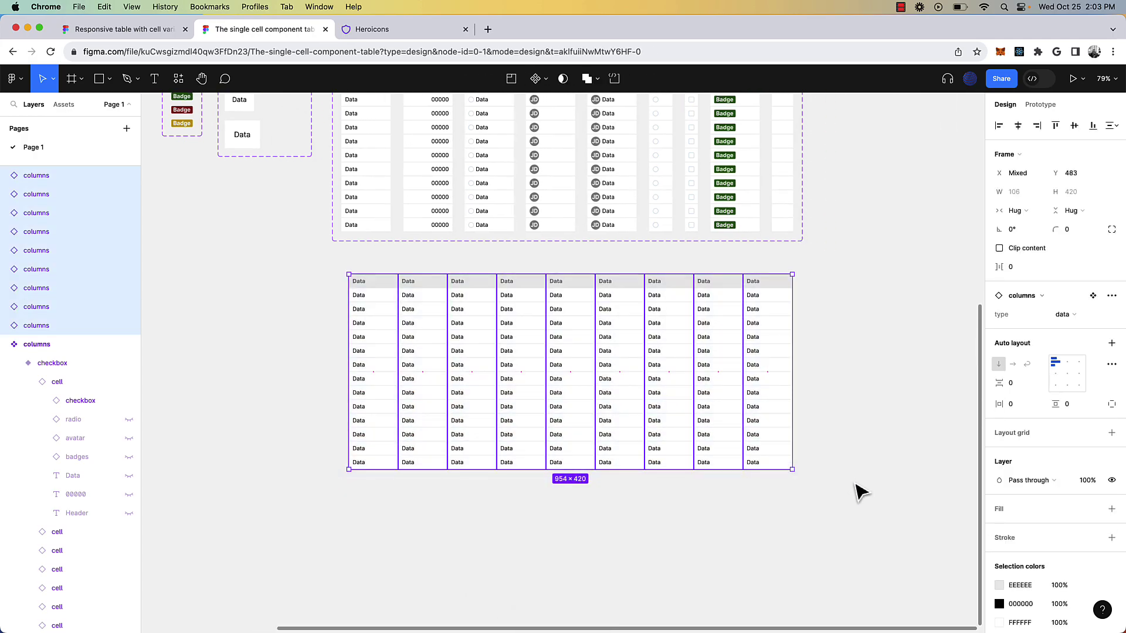
{"action": "key", "text": "shift+a"}
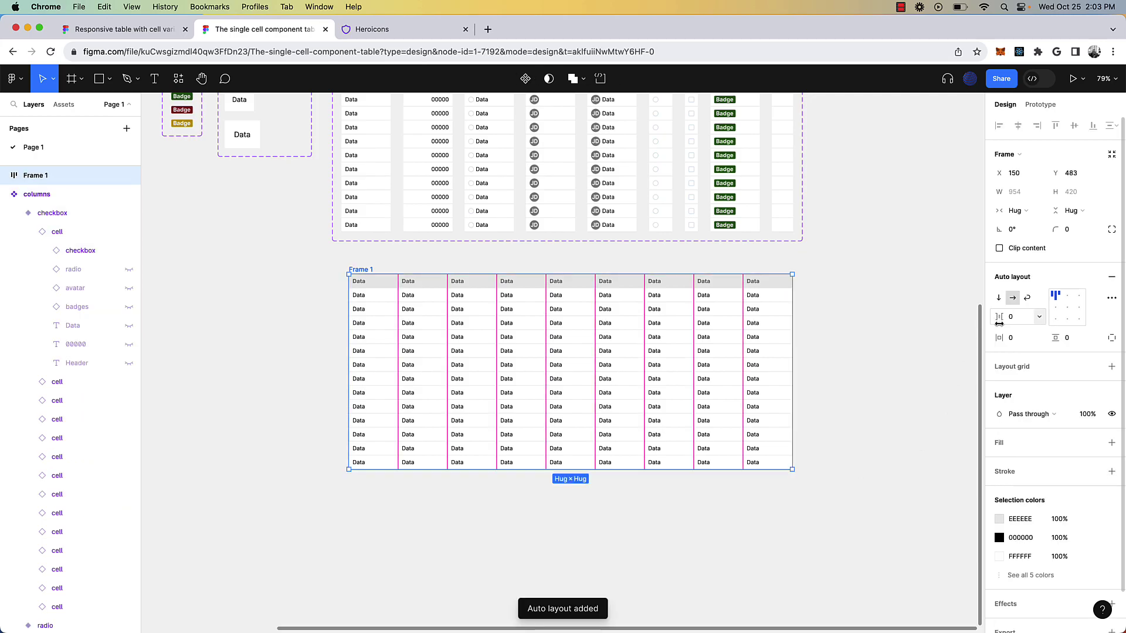
Step: Set all nine columns inside Frame 1 to Fill container width
{"action": "scroll", "coordinate": [437, 256], "scroll_direction": "up", "scroll_amount": 5}
{"action": "left_click", "coordinate": [437, 256]}
{"action": "left_click", "coordinate": [311, 292]}
{"action": "scroll", "coordinate": [309, 288], "scroll_direction": "down", "scroll_amount": 5}
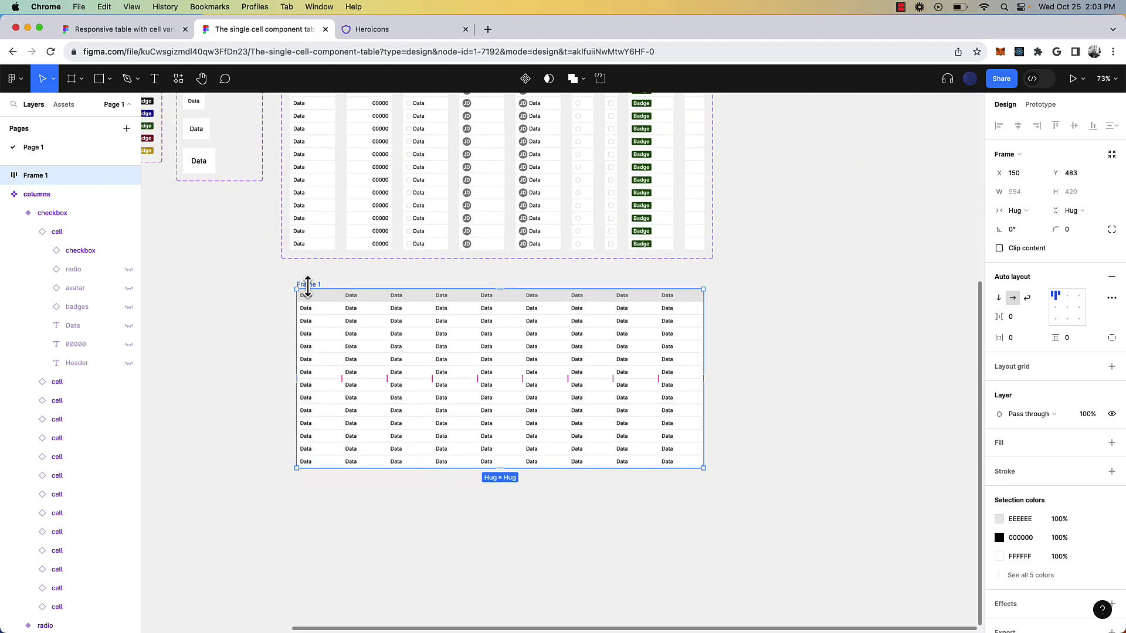
{"action": "key", "text": "Return"}
{"action": "left_click", "coordinate": [1015, 211]}
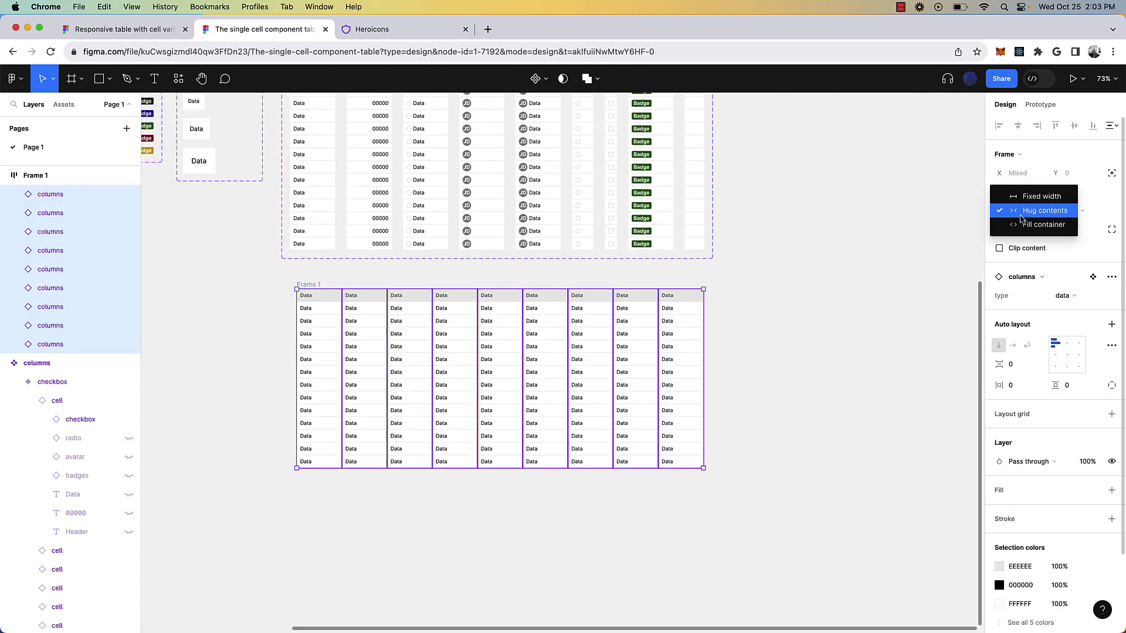
{"action": "left_click", "coordinate": [1041, 225]}
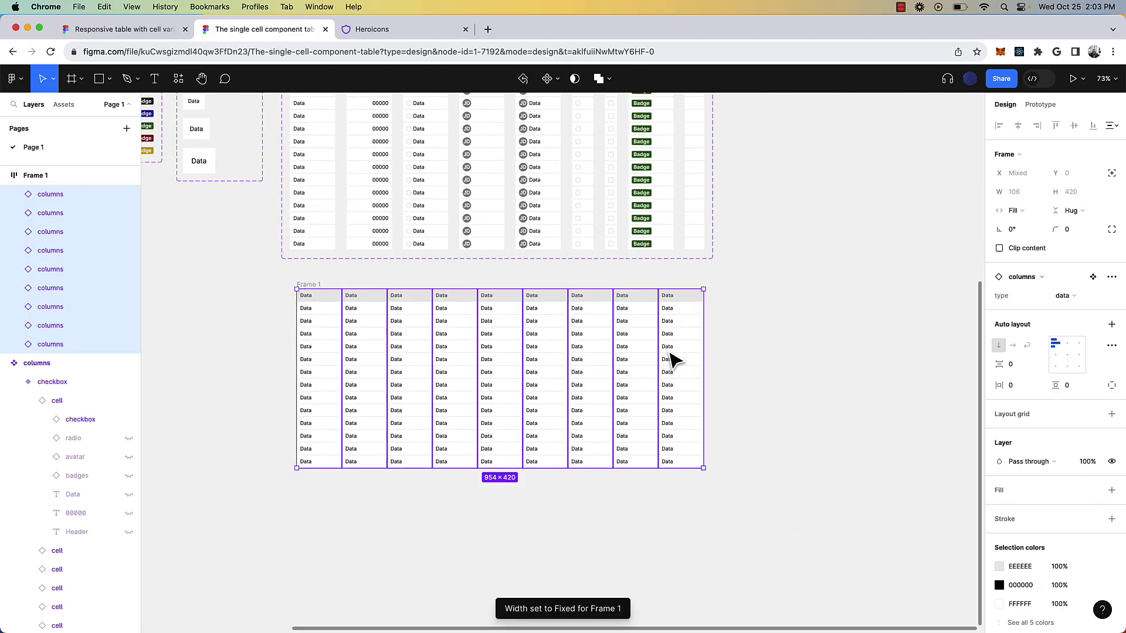
Step: Widen Frame 1 to 1142 px so the columns stretch evenly
{"action": "key", "text": "Return"}
{"action": "left_click", "coordinate": [791, 307]}
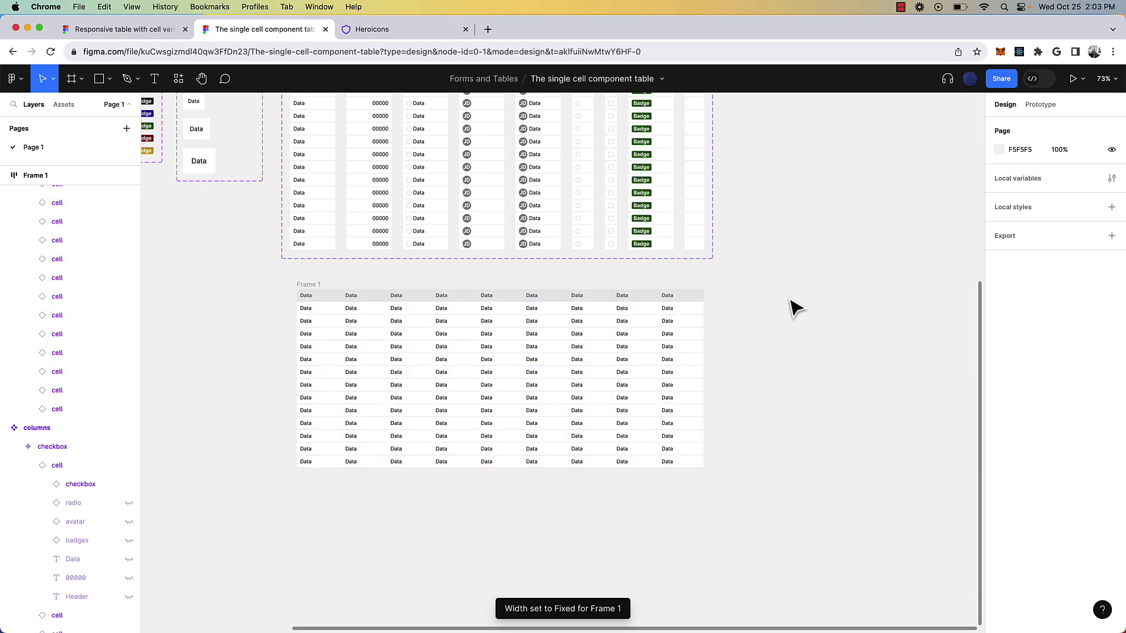
{"action": "left_click", "coordinate": [314, 291]}
{"action": "left_click_drag", "start_coordinate": [705, 364], "coordinate": [786, 355]}
Step: Set the cells of all nine column variants, Data through empty, to Fill container width
{"action": "scroll", "coordinate": [786, 359], "scroll_direction": "up", "scroll_amount": 5}
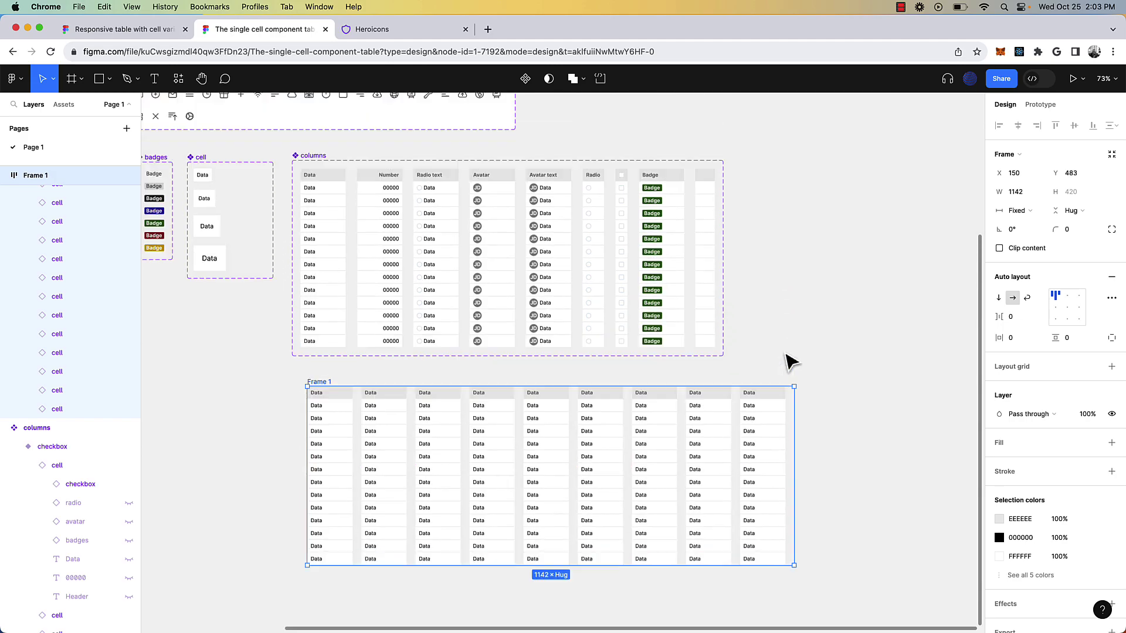
{"action": "left_click", "coordinate": [361, 309]}
{"action": "left_click", "coordinate": [402, 307], "text": "shift"}
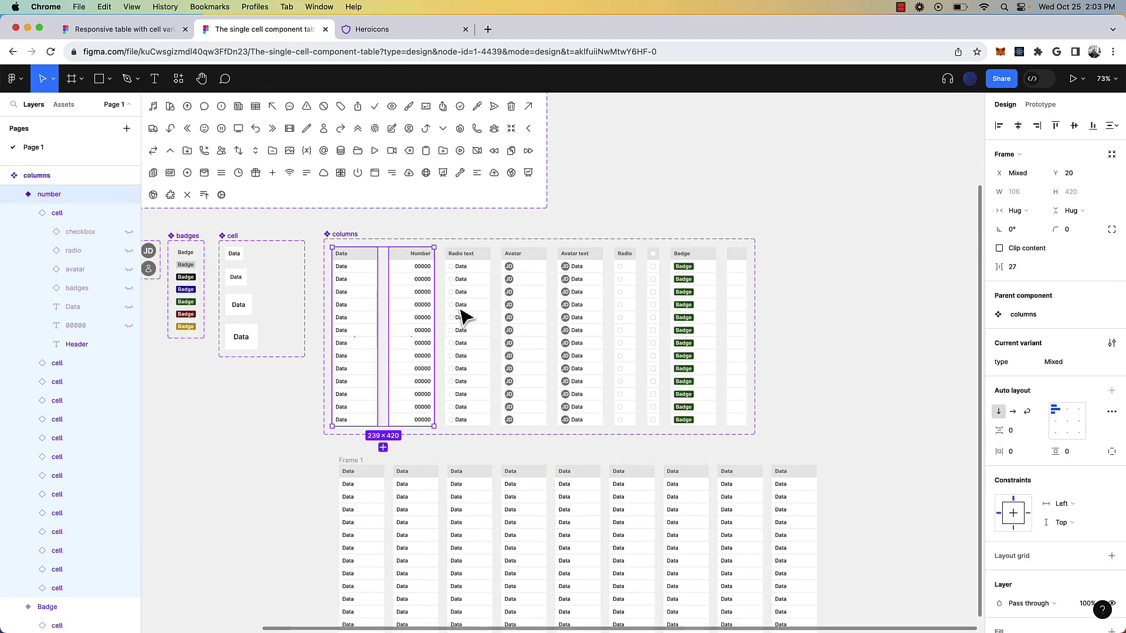
{"action": "left_click", "coordinate": [469, 317], "text": "shift"}
{"action": "left_click", "coordinate": [528, 321], "text": "shift"}
{"action": "left_click", "coordinate": [584, 326], "text": "shift"}
{"action": "left_click", "coordinate": [630, 328], "text": "shift"}
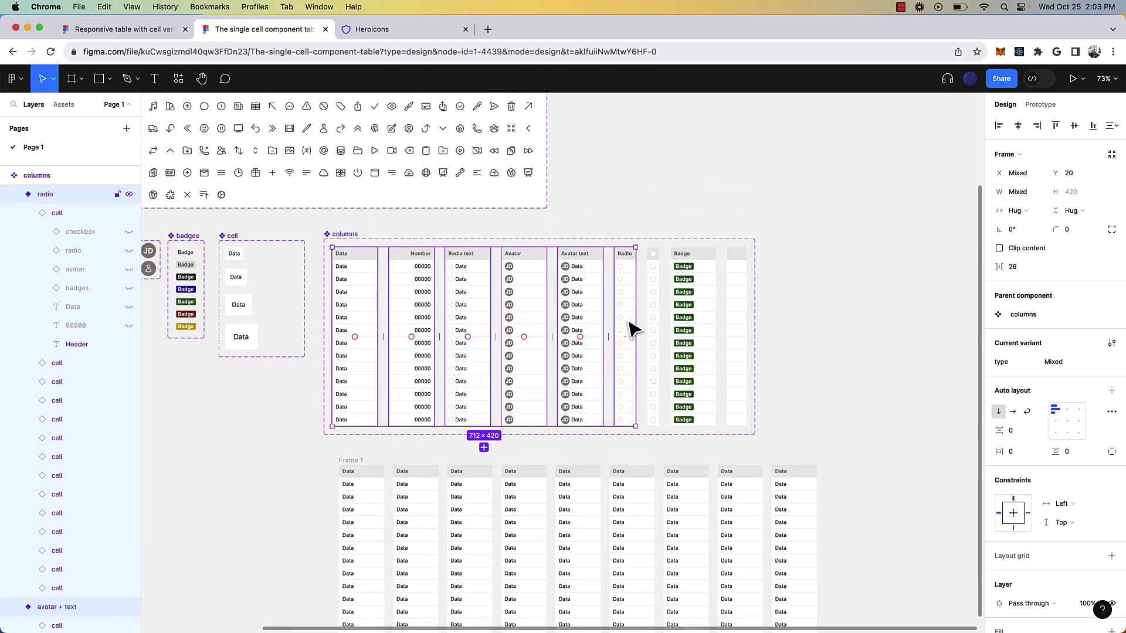
{"action": "left_click", "coordinate": [655, 328], "text": "shift"}
{"action": "left_click", "coordinate": [685, 327], "text": "shift"}
{"action": "left_click", "coordinate": [737, 330], "text": "shift"}
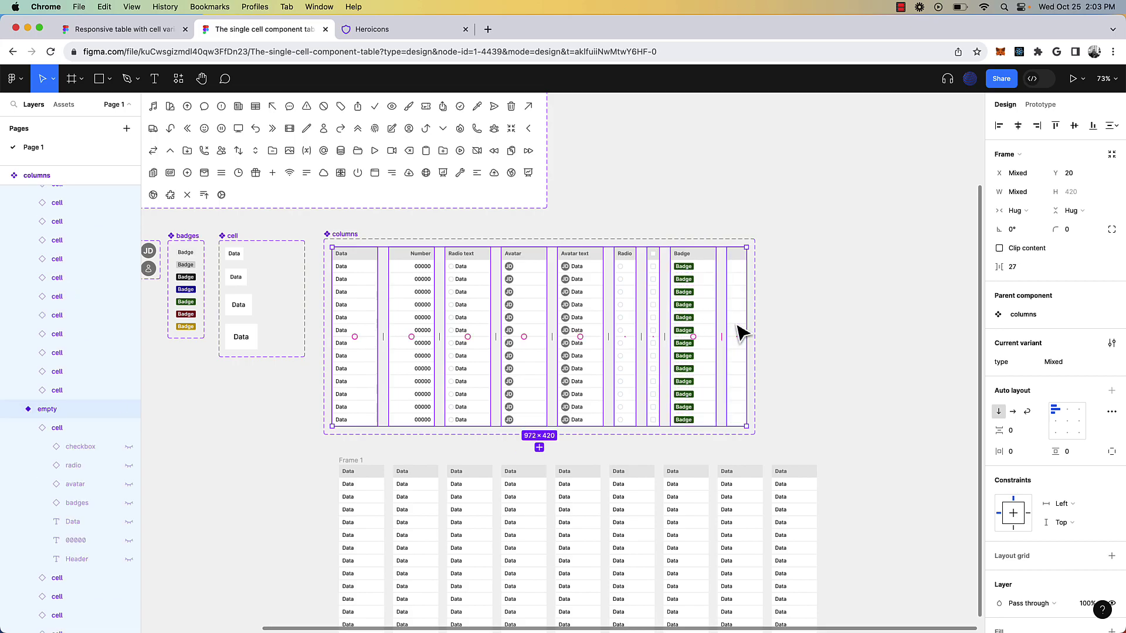
{"action": "key", "text": "Return"}
{"action": "left_click", "coordinate": [1023, 211]}
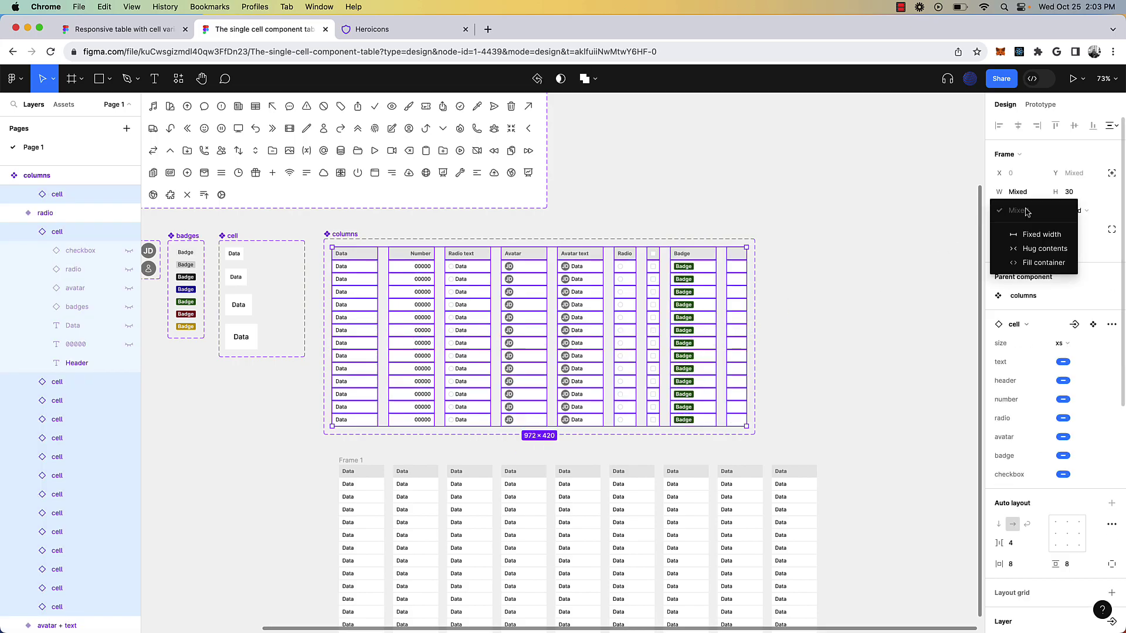
{"action": "left_click", "coordinate": [1043, 262]}
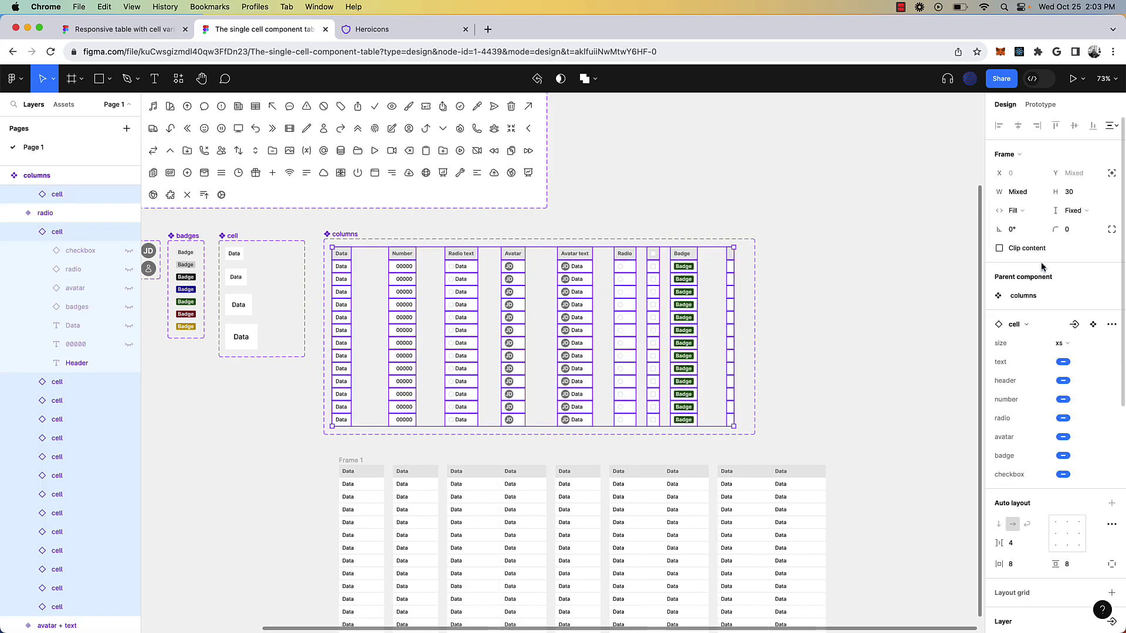
{"action": "scroll", "coordinate": [880, 404], "scroll_direction": "down", "scroll_amount": 3}
{"action": "left_click", "coordinate": [880, 404]}
Step: Narrow Frame 1 to 856 px wide so the table shrinks
{"action": "scroll", "coordinate": [877, 399], "scroll_direction": "up", "scroll_amount": 5}
{"action": "scroll", "coordinate": [877, 400], "scroll_direction": "down", "scroll_amount": 3}
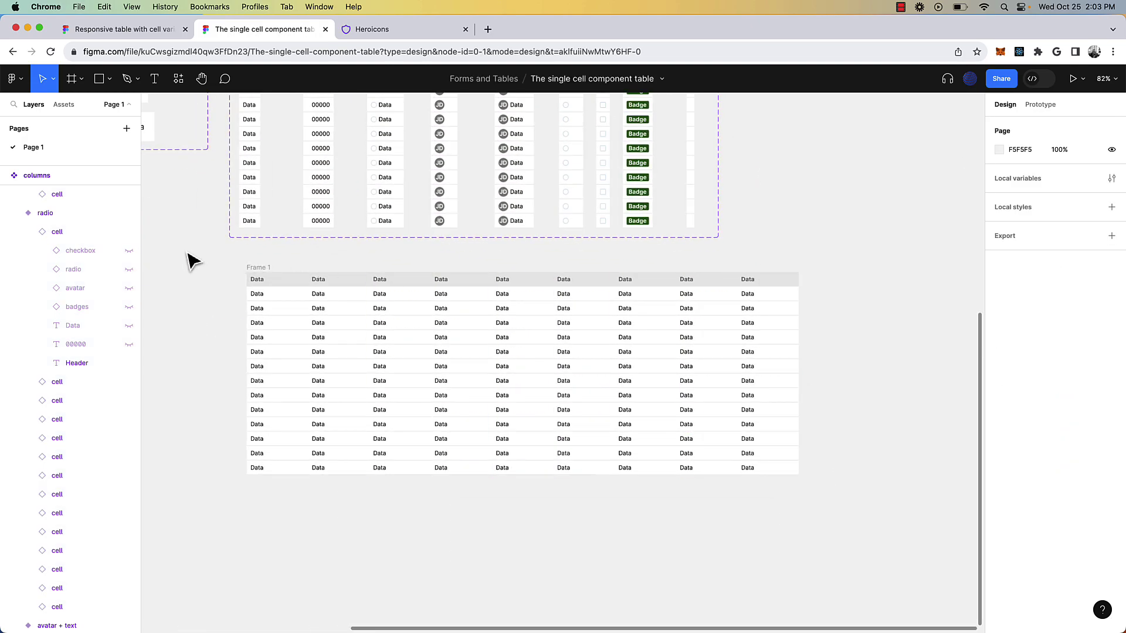
{"action": "left_click", "coordinate": [258, 271]}
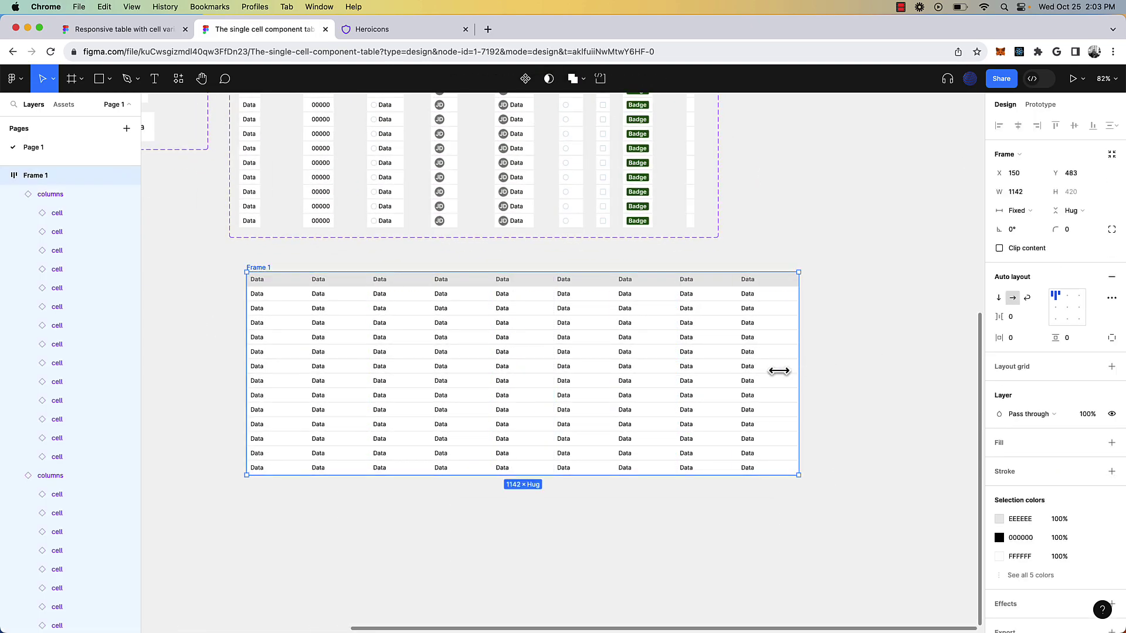
{"action": "left_click_drag", "start_coordinate": [779, 370], "coordinate": [660, 374]}
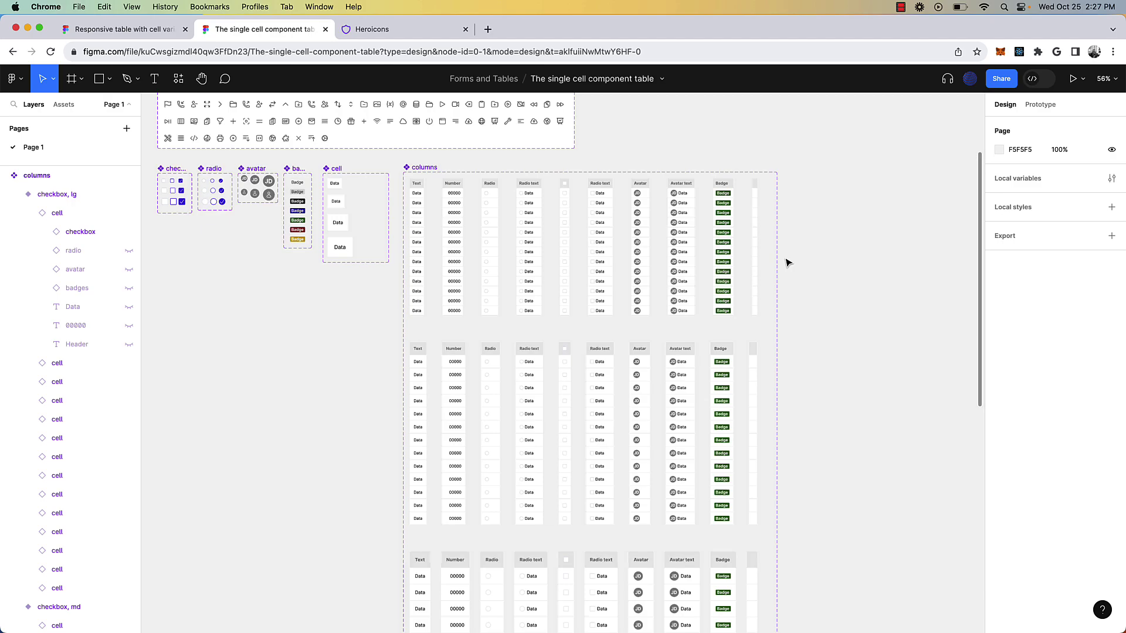
Step: Scroll down to the lowest columns table so its Text column is in view
{"action": "scroll", "coordinate": [786, 262], "scroll_direction": "up", "scroll_amount": 5}
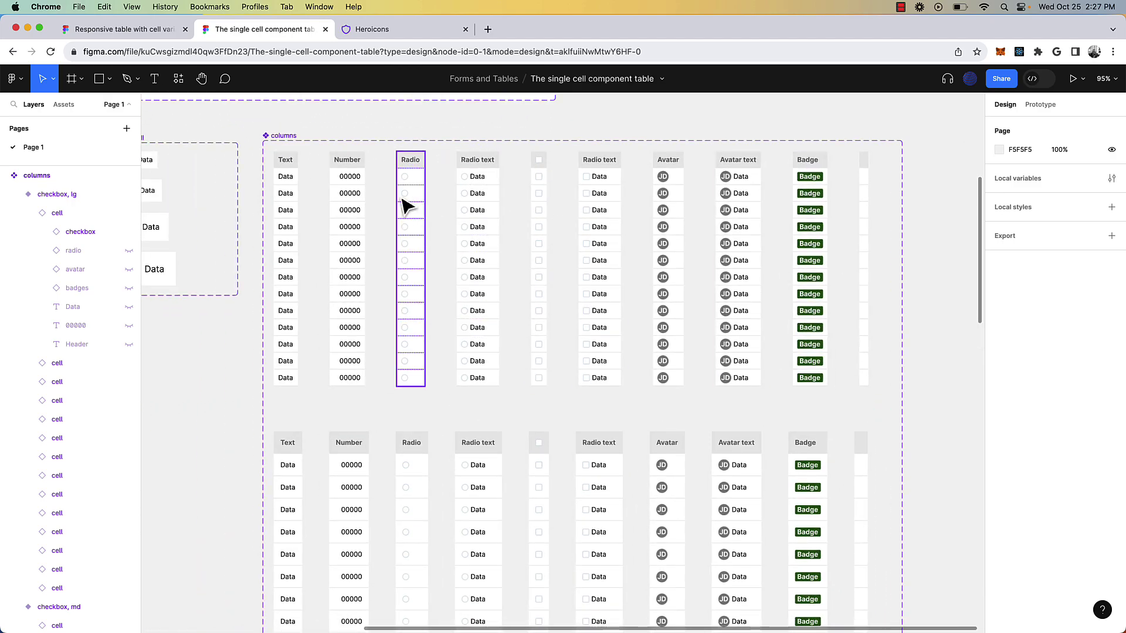
{"action": "scroll", "coordinate": [404, 205], "scroll_direction": "down", "scroll_amount": 5}
{"action": "scroll", "coordinate": [405, 205], "scroll_direction": "down", "scroll_amount": 2}
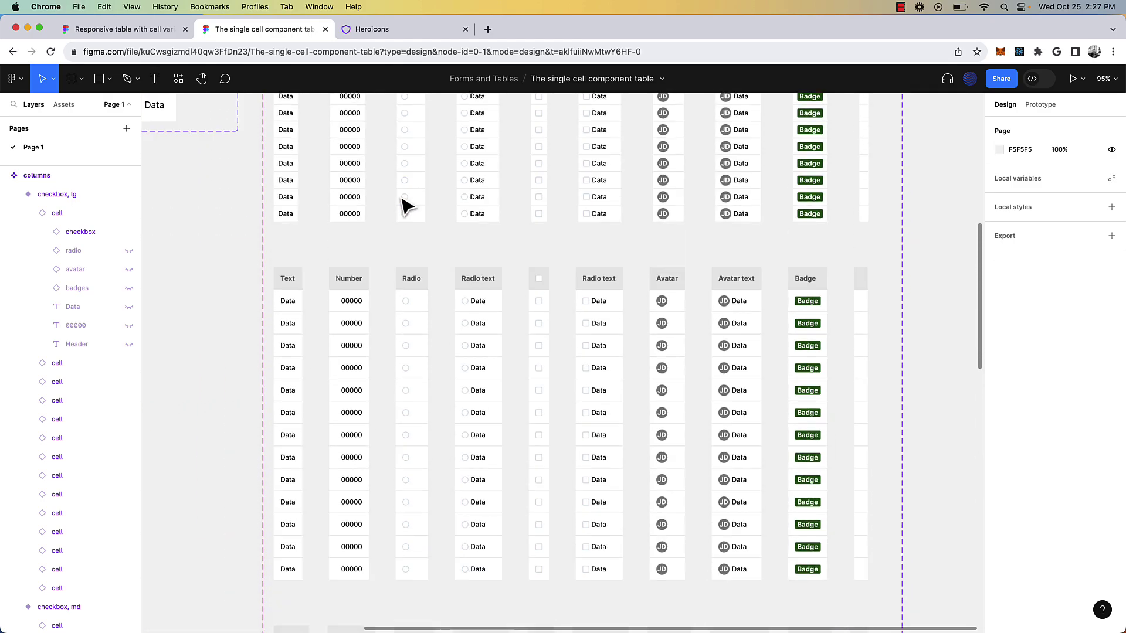
{"action": "scroll", "coordinate": [402, 201], "scroll_direction": "down", "scroll_amount": 5}
{"action": "scroll", "coordinate": [402, 201], "scroll_direction": "up", "scroll_amount": 4}
{"action": "scroll", "coordinate": [402, 201], "scroll_direction": "up", "scroll_amount": 1}
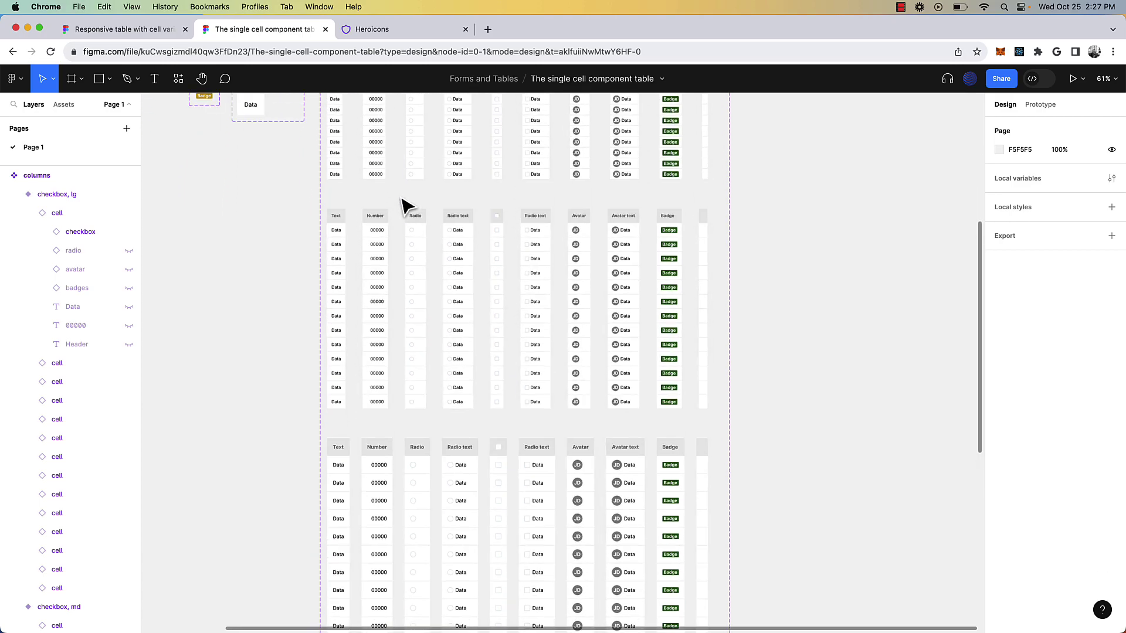
{"action": "scroll", "coordinate": [394, 275], "scroll_direction": "down", "scroll_amount": 10}
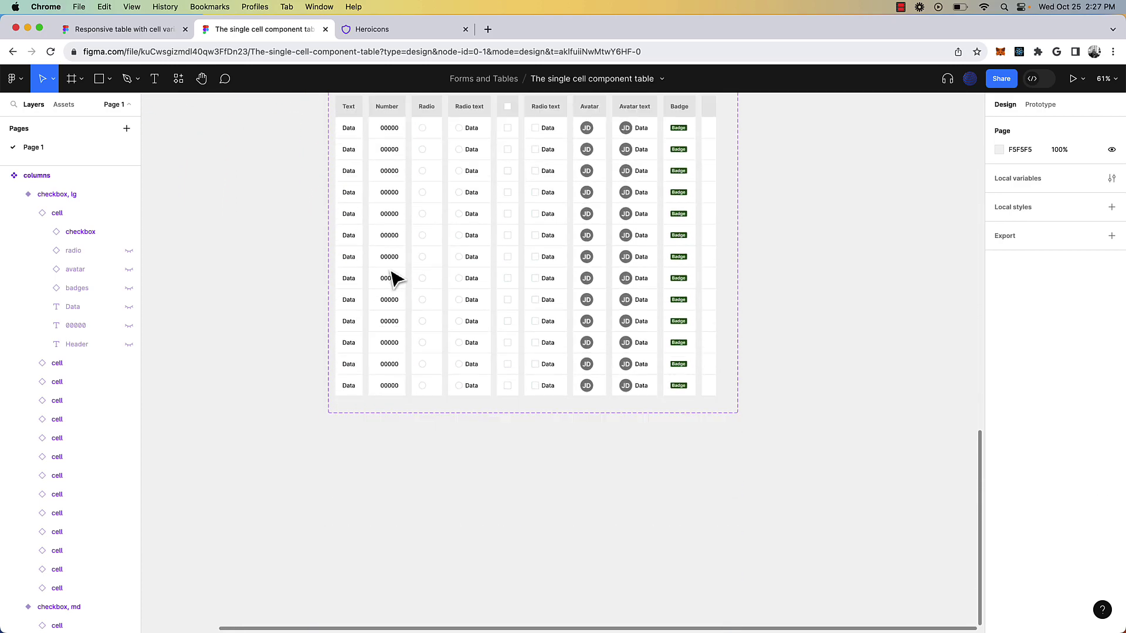
{"action": "scroll", "coordinate": [391, 277], "scroll_direction": "left", "scroll_amount": 2}
{"action": "scroll", "coordinate": [391, 272], "scroll_direction": "down", "scroll_amount": 3}
{"action": "scroll", "coordinate": [390, 272], "scroll_direction": "left", "scroll_amount": 4}
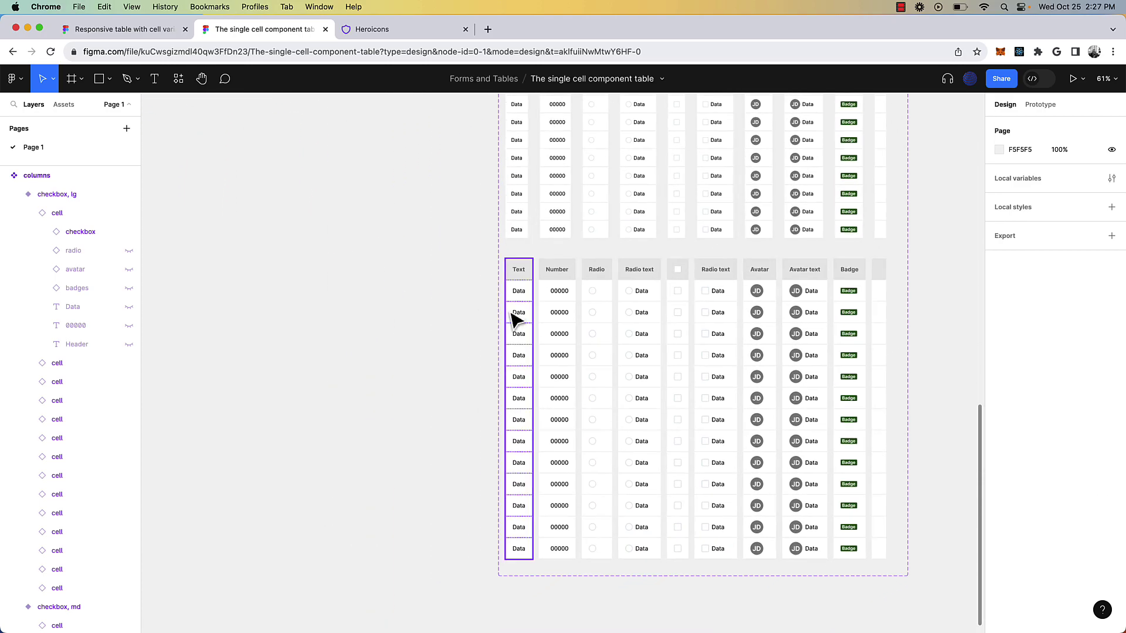
Step: Copy the Text column out, duplicate it to five columns, and wrap them in auto layout
{"action": "left_click_drag", "start_coordinate": [517, 317], "coordinate": [234, 289]}
{"action": "scroll", "coordinate": [231, 290], "scroll_direction": "up", "scroll_amount": 5}
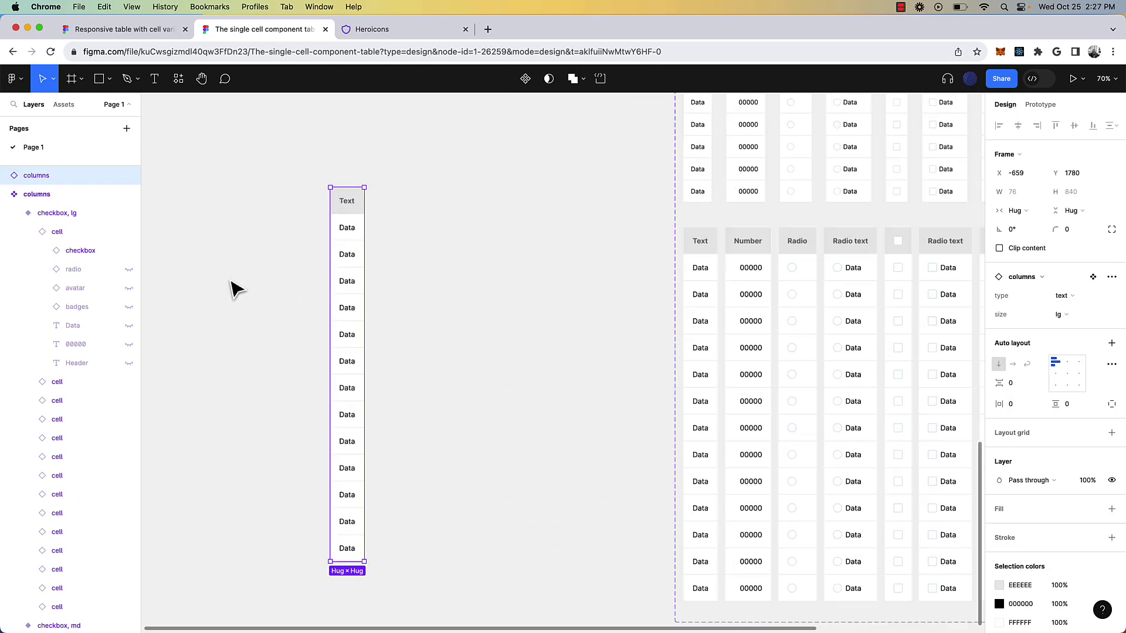
{"action": "key", "text": "super+d"}
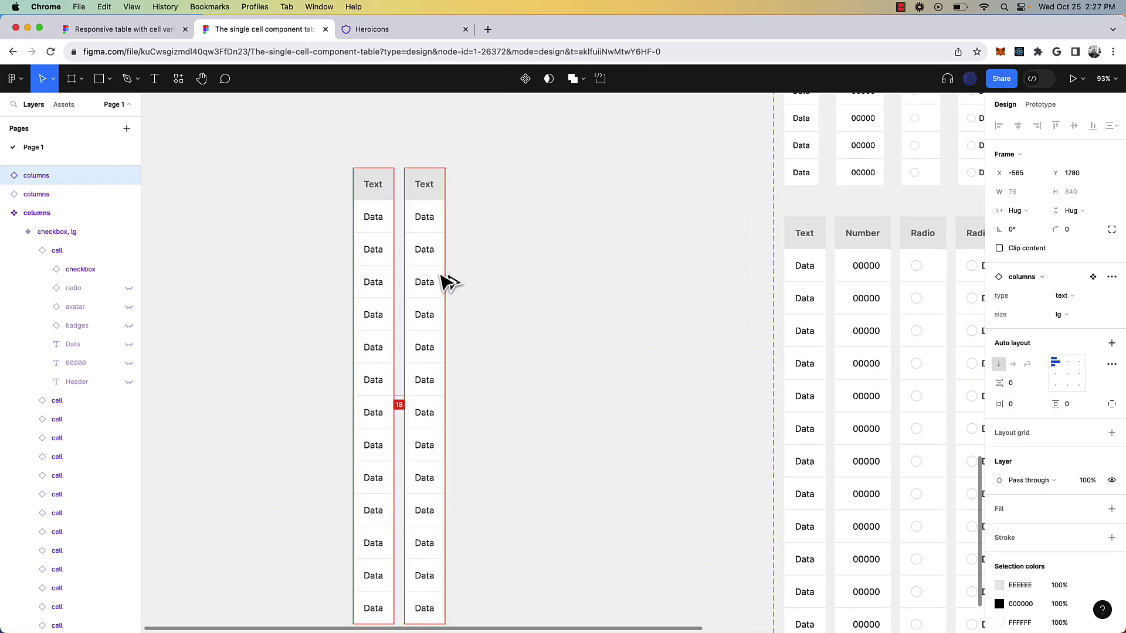
{"action": "key", "text": "super+d"}
{"action": "key", "text": "super+d"}
{"action": "key", "text": "super+d"}
{"action": "scroll", "coordinate": [446, 281], "scroll_direction": "down", "scroll_amount": 5}
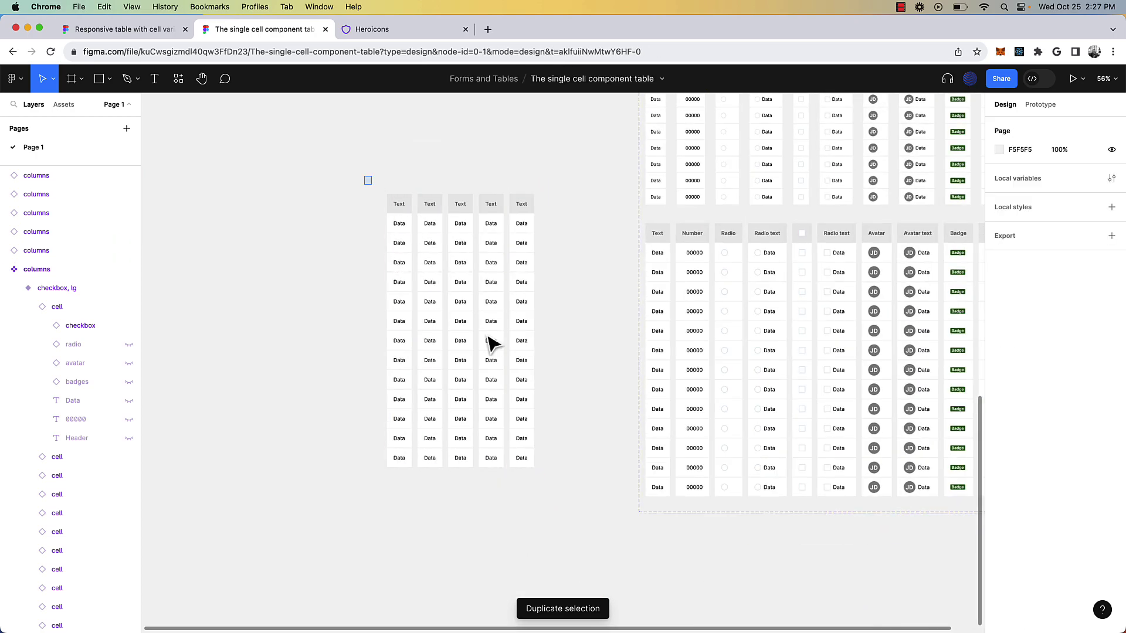
{"action": "left_click_drag", "start_coordinate": [375, 185], "coordinate": [548, 421]}
{"action": "key", "text": "shift+a"}
Step: Set the column gap to 0, make the columns fill, and widen the table to 708 px
{"action": "left_click", "coordinate": [1014, 318]}
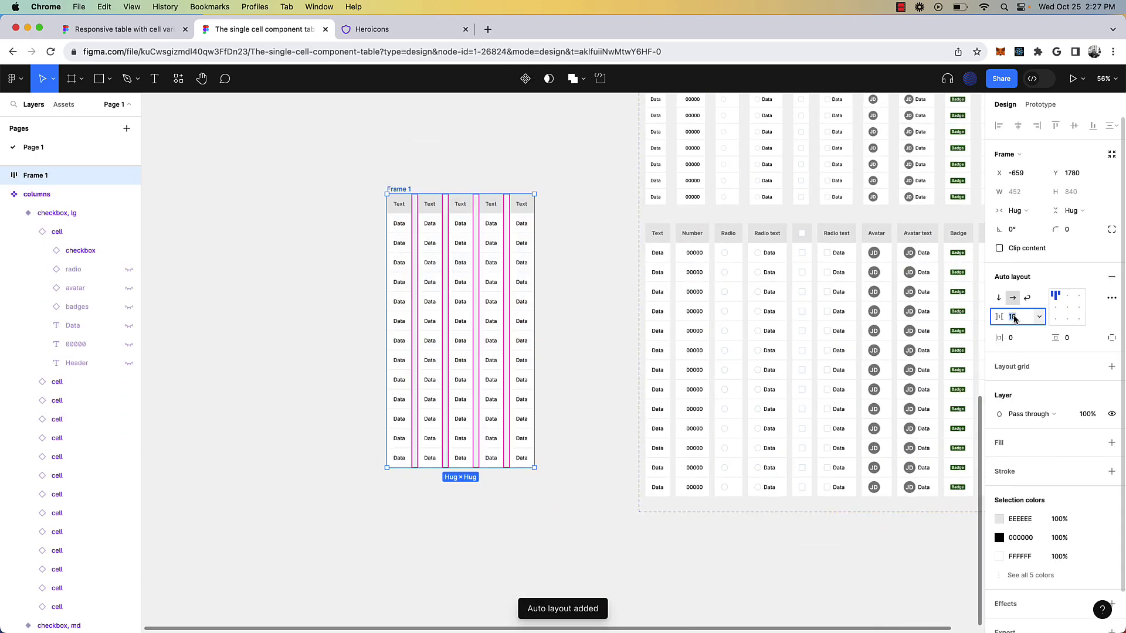
{"action": "type", "text": "0"}
{"action": "key", "text": "Return"}
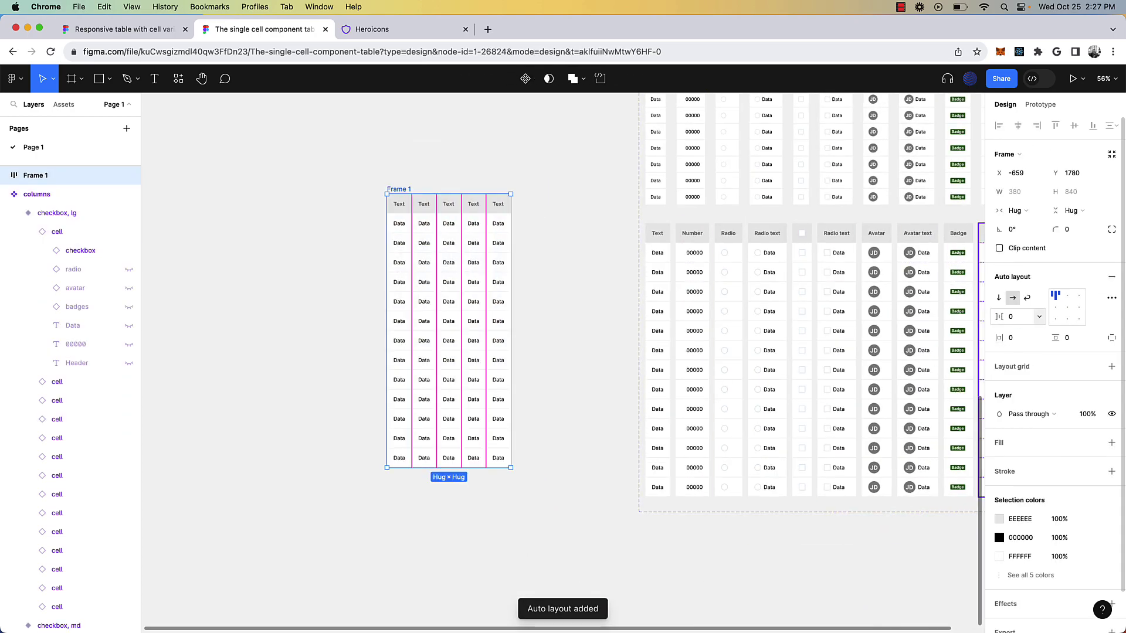
{"action": "key", "text": "Return"}
{"action": "left_click", "coordinate": [1014, 210]}
{"action": "left_click", "coordinate": [997, 223]}
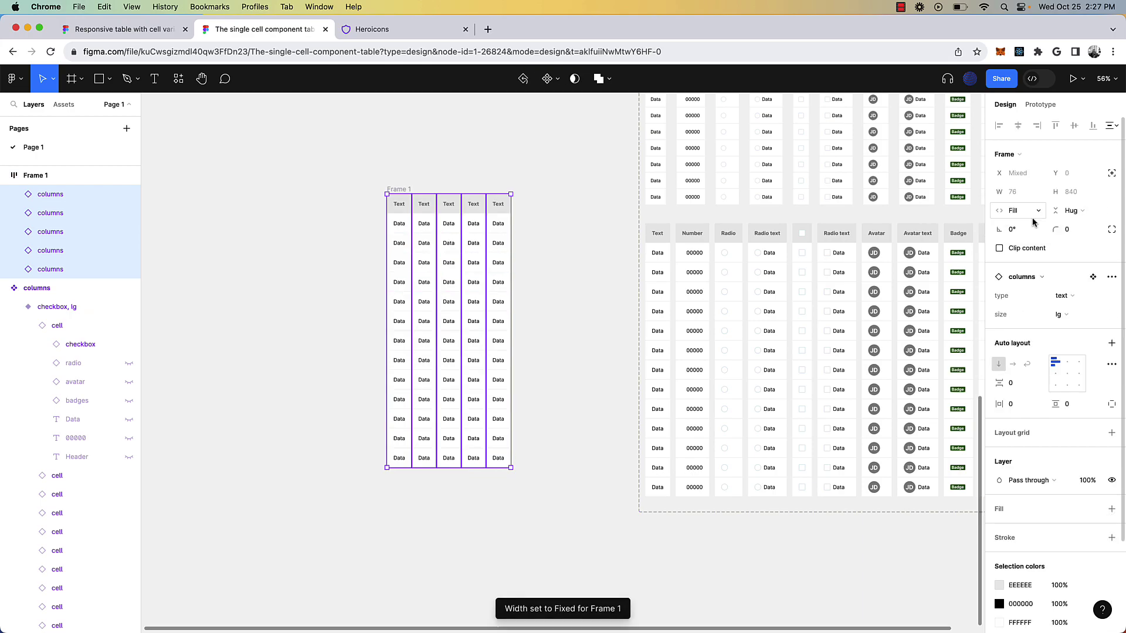
{"action": "left_click_drag", "start_coordinate": [406, 194], "coordinate": [264, 193]}
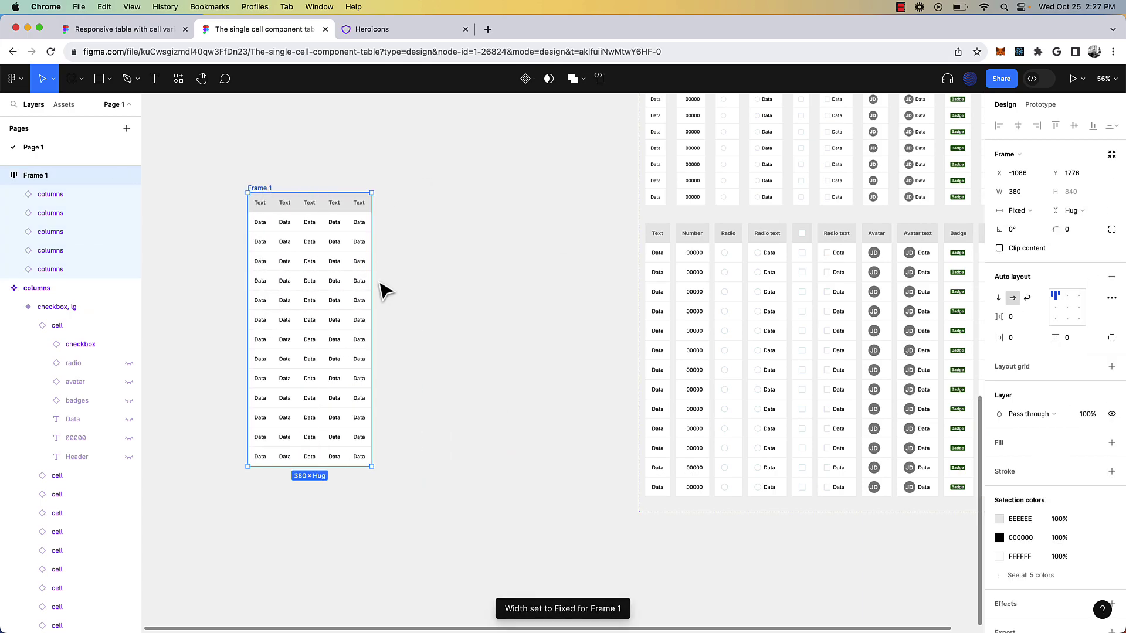
{"action": "left_click_drag", "start_coordinate": [373, 291], "coordinate": [479, 295]}
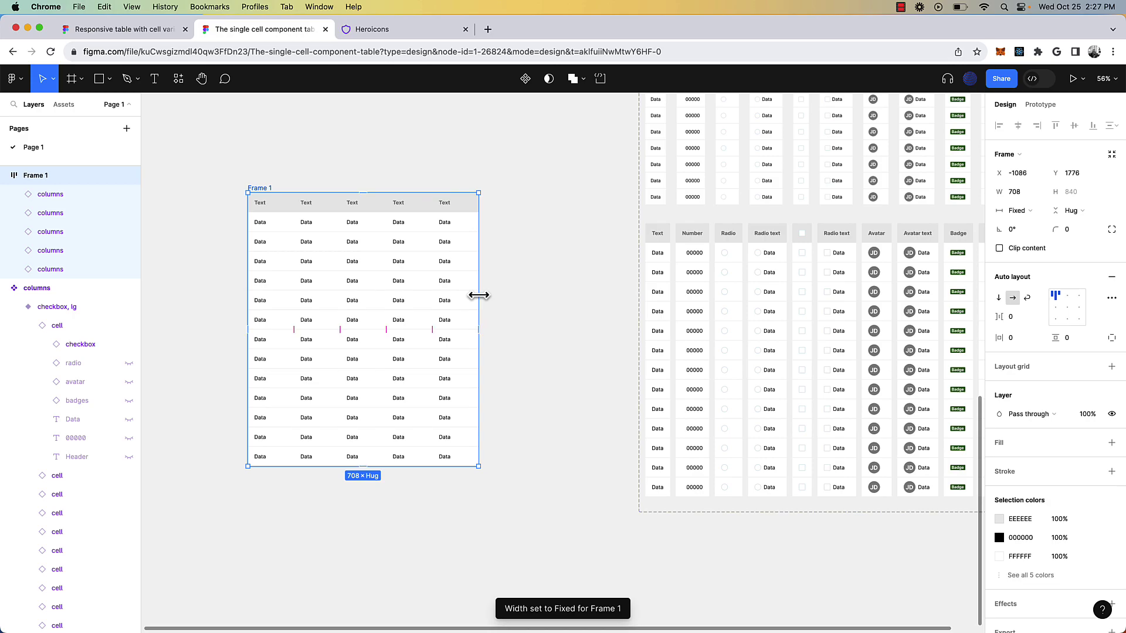
{"action": "key", "text": "Return"}
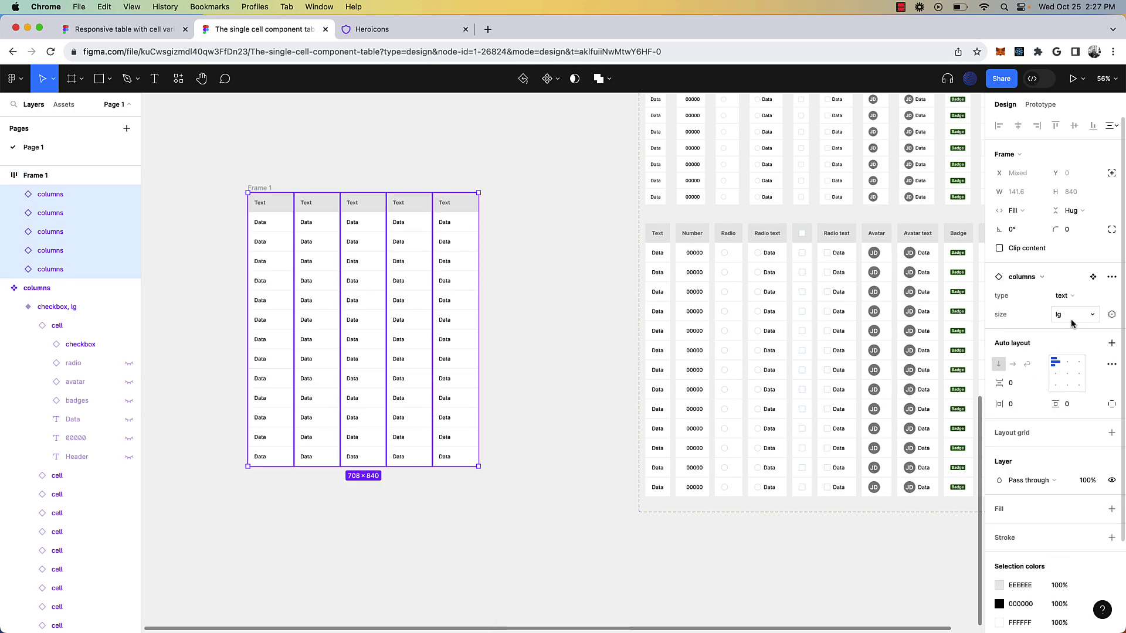
Step: Step all columns' size down from lg through md and sm to xs
{"action": "left_click", "coordinate": [1071, 323]}
{"action": "left_click", "coordinate": [1055, 300]}
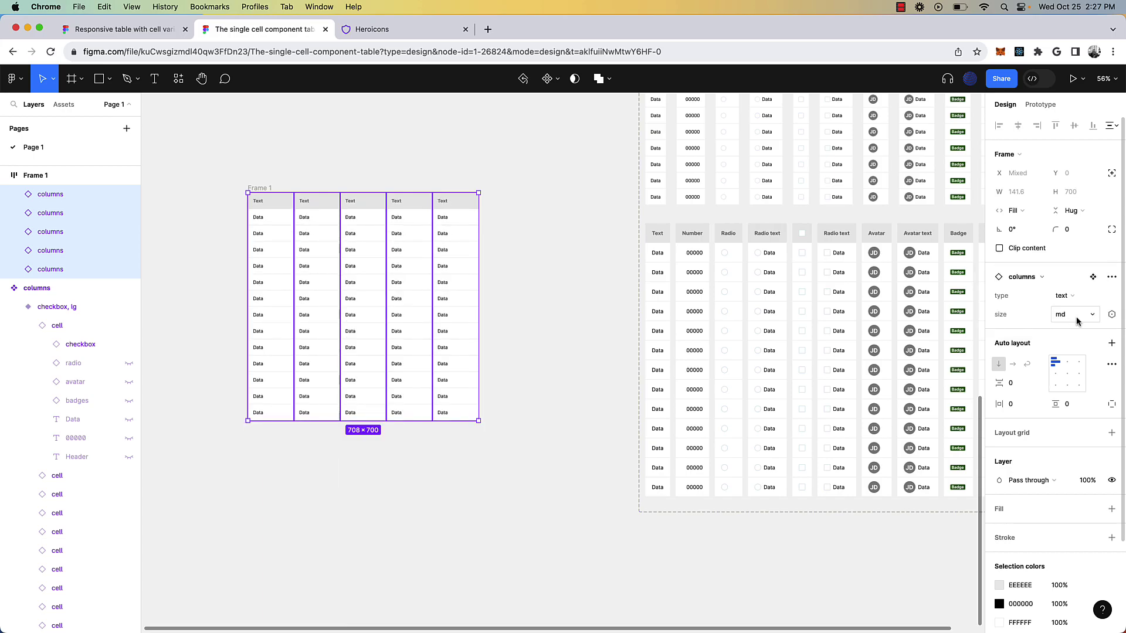
{"action": "left_click", "coordinate": [1078, 321]}
{"action": "left_click", "coordinate": [1070, 300]}
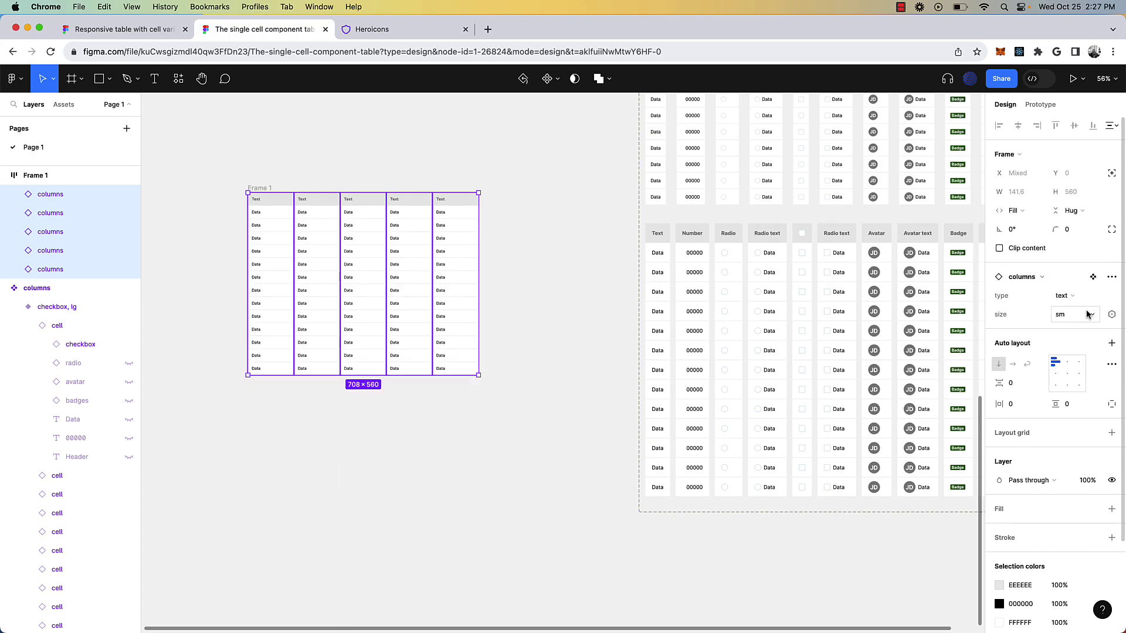
{"action": "left_click", "coordinate": [1061, 315]}
{"action": "left_click", "coordinate": [1070, 301]}
Step: Change the fourth column's type to badge, trying number and radio + text first
{"action": "scroll", "coordinate": [399, 293], "scroll_direction": "up", "scroll_amount": 2}
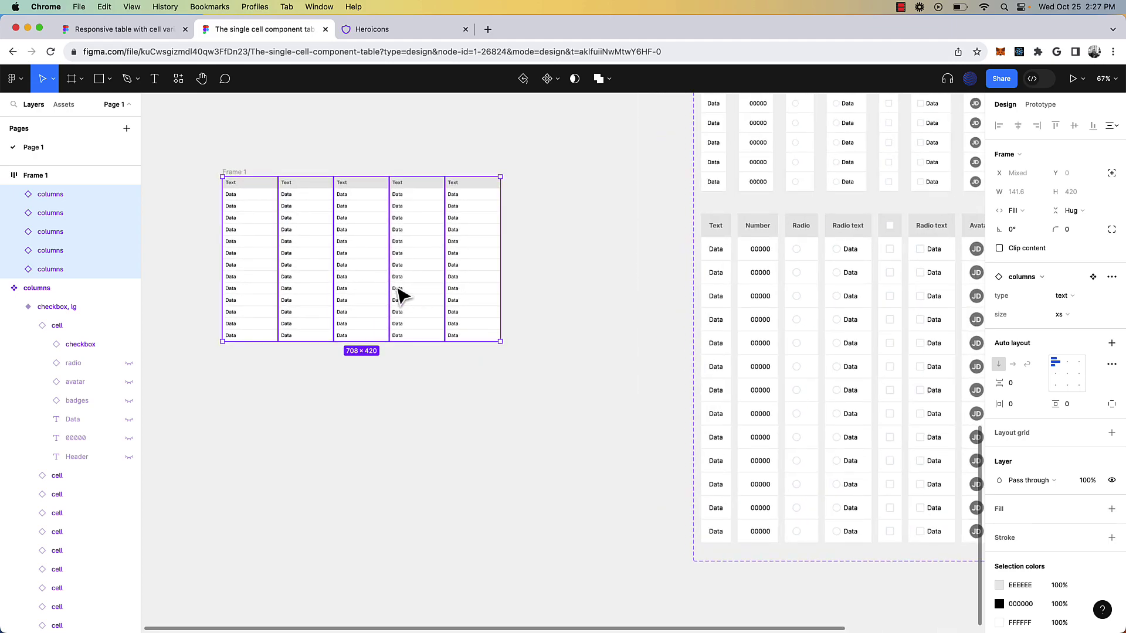
{"action": "left_click", "coordinate": [413, 295]}
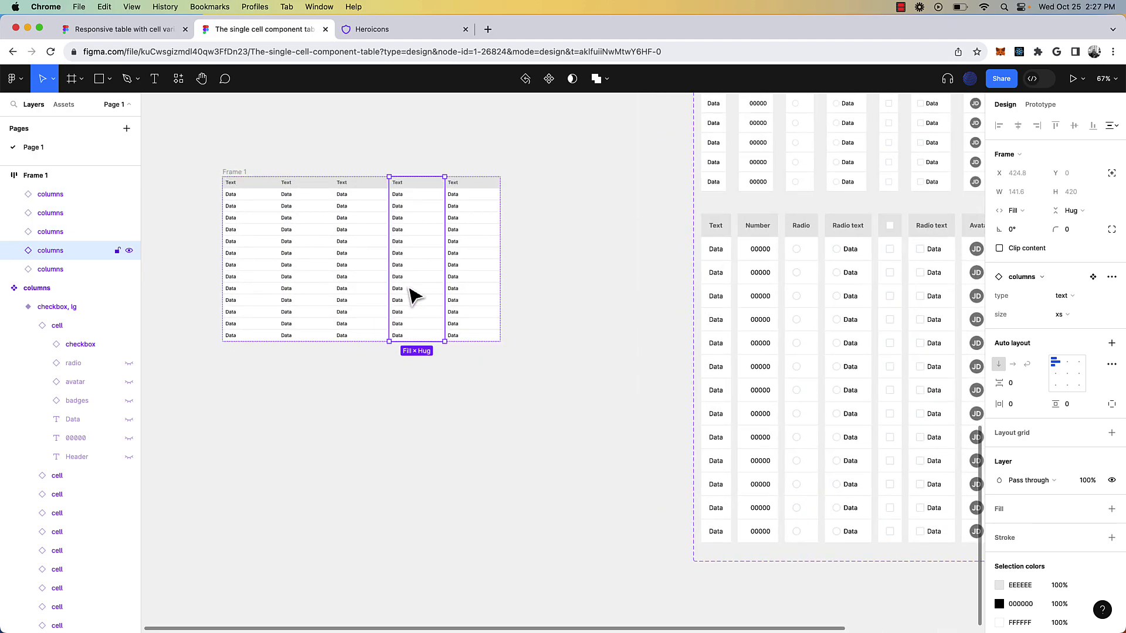
{"action": "left_click", "coordinate": [1077, 299]}
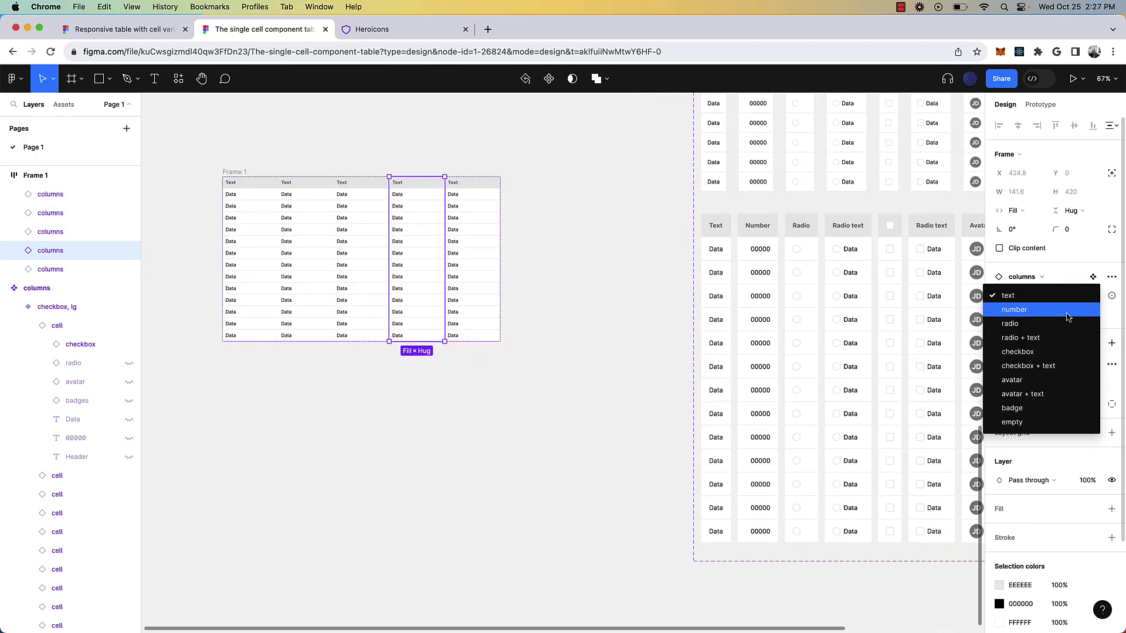
{"action": "left_click", "coordinate": [1066, 311]}
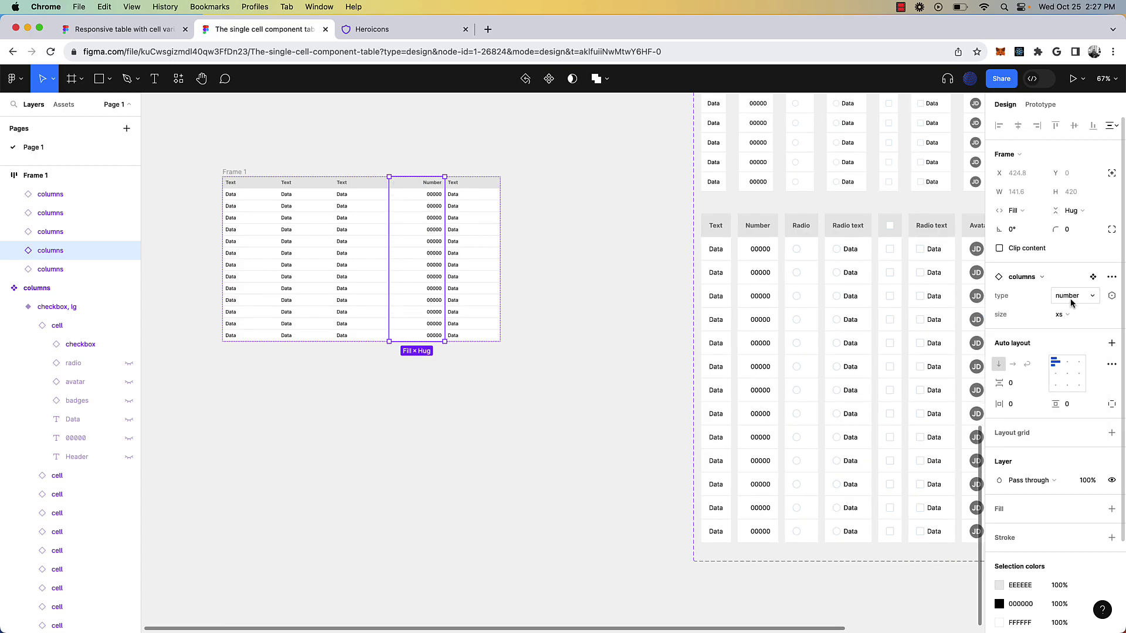
{"action": "left_click", "coordinate": [1071, 302]}
{"action": "left_click", "coordinate": [1056, 323]}
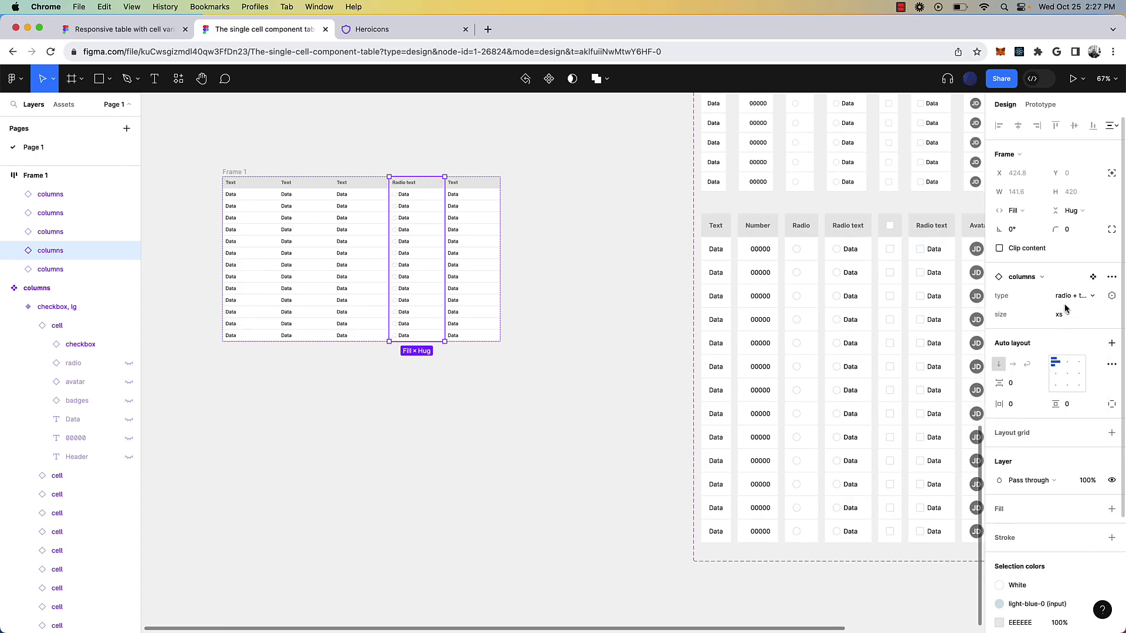
{"action": "left_click", "coordinate": [1068, 298]}
{"action": "left_click", "coordinate": [1041, 366]}
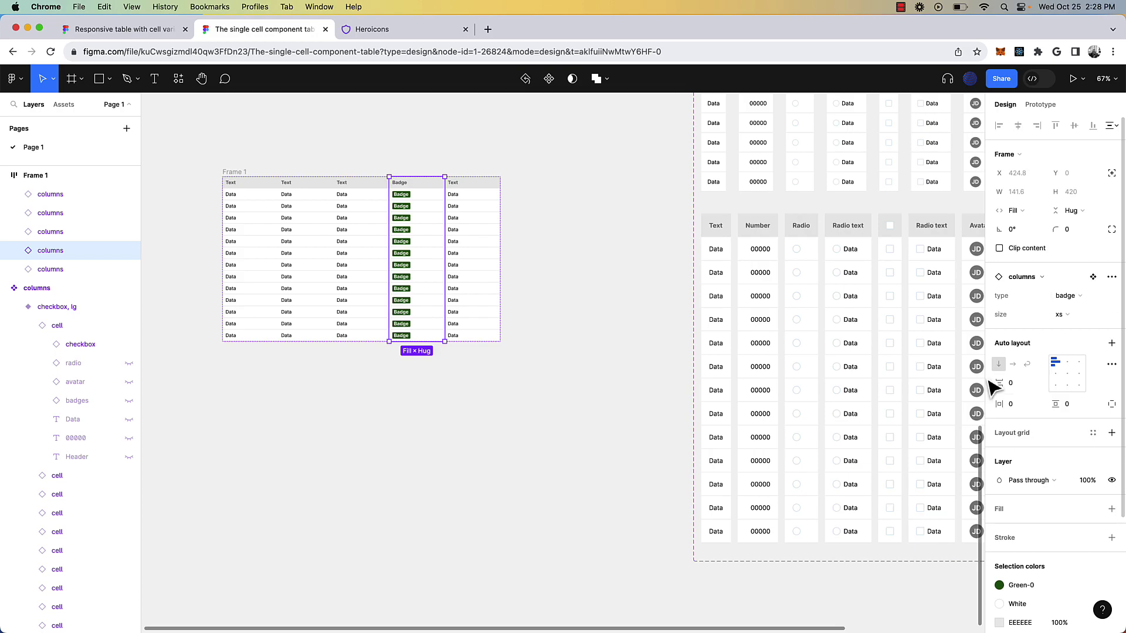
{"action": "scroll", "coordinate": [443, 255], "scroll_direction": "up", "scroll_amount": 5}
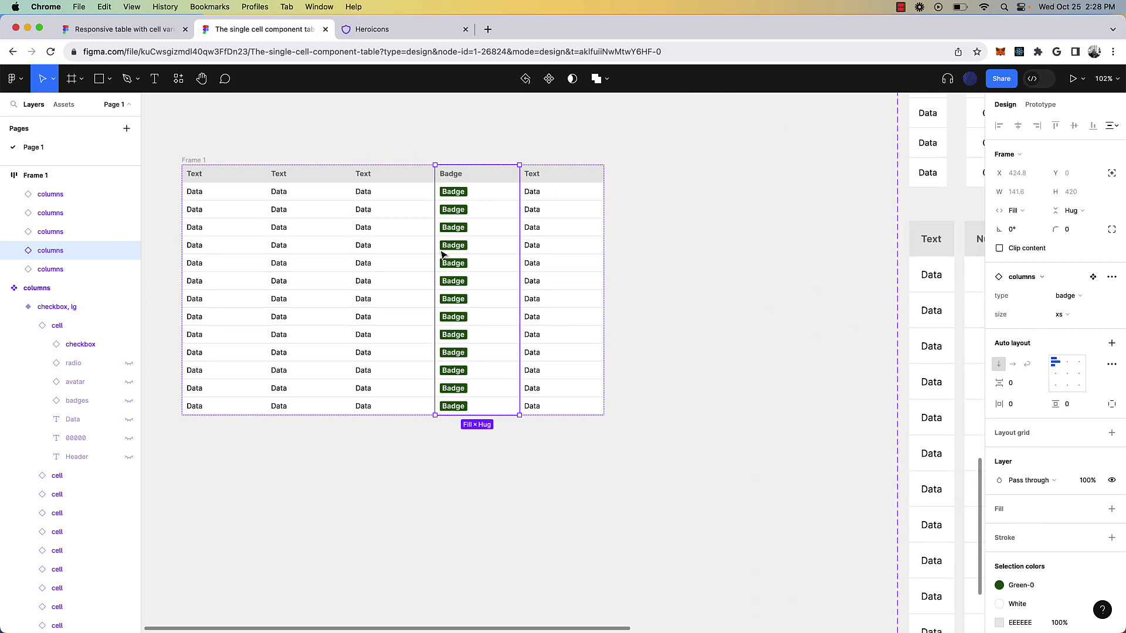
{"action": "scroll", "coordinate": [352, 211], "scroll_direction": "left", "scroll_amount": 3}
{"action": "left_click", "coordinate": [272, 168]}
Step: Widen the demo table to 720, move it up and right, then delete it
{"action": "scroll", "coordinate": [275, 175], "scroll_direction": "down", "scroll_amount": 5}
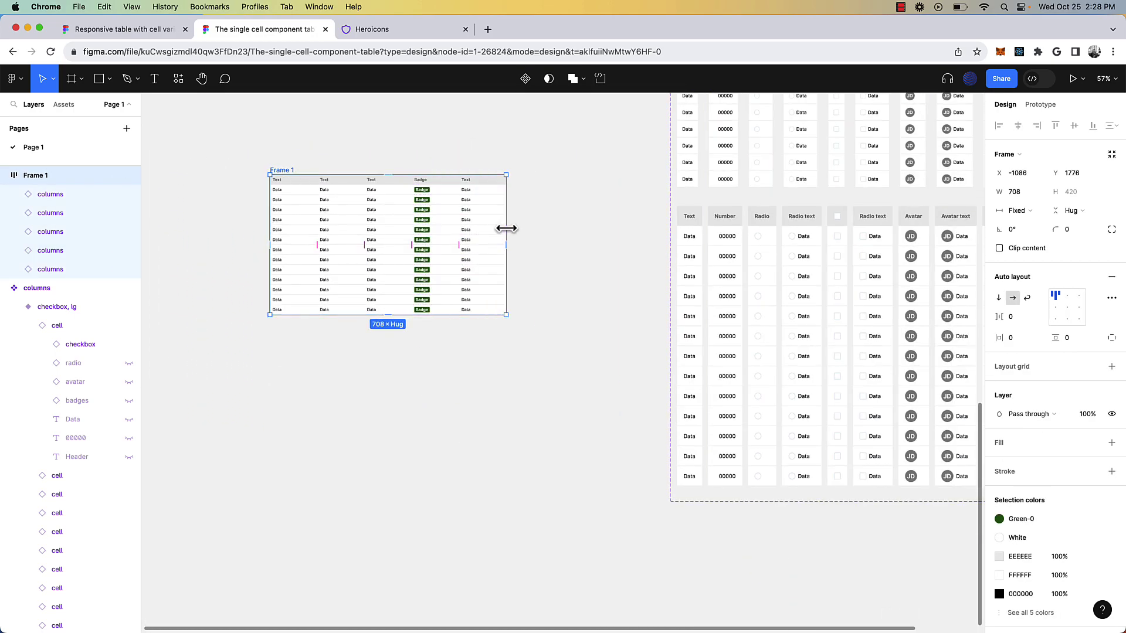
{"action": "left_click_drag", "start_coordinate": [506, 228], "coordinate": [511, 241]}
{"action": "scroll", "coordinate": [515, 248], "scroll_direction": "down", "scroll_amount": 5}
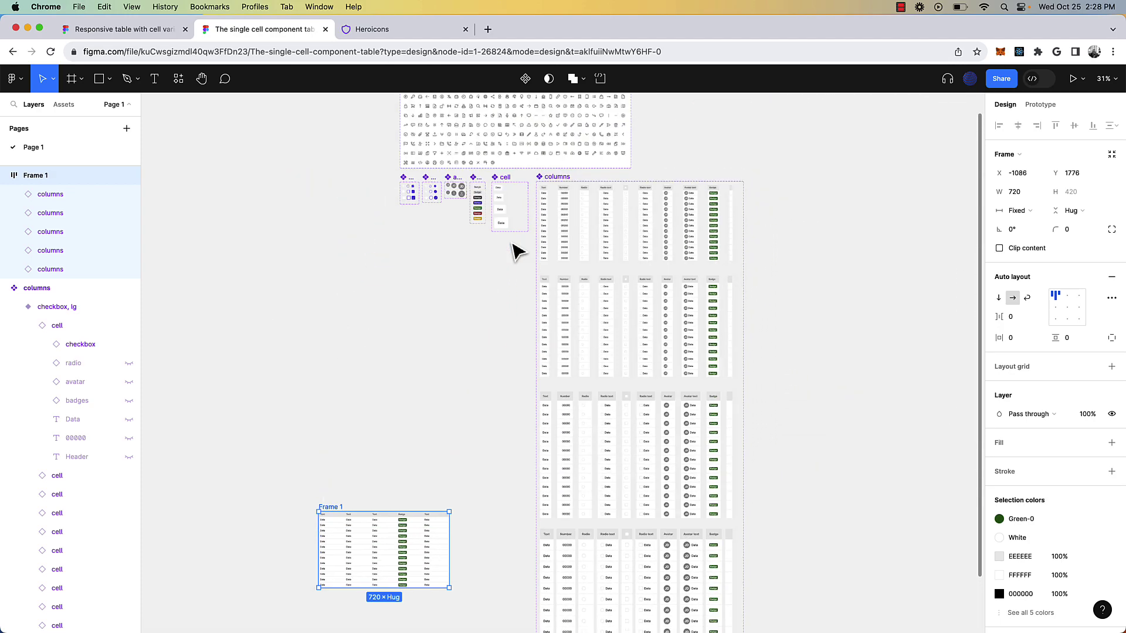
{"action": "scroll", "coordinate": [515, 249], "scroll_direction": "up", "scroll_amount": 10}
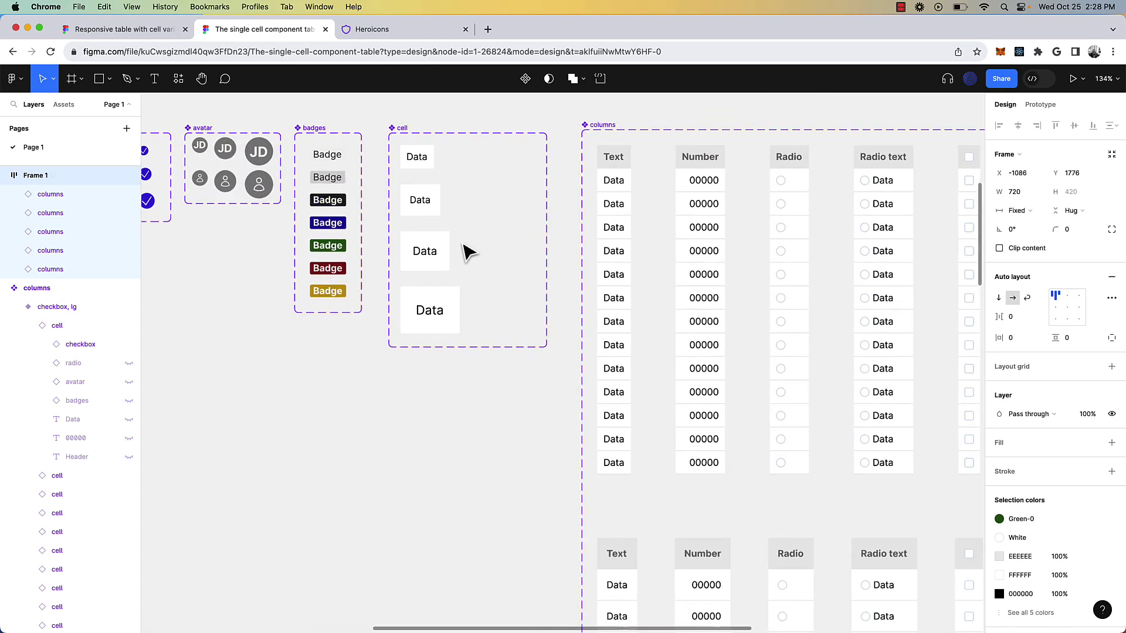
{"action": "scroll", "coordinate": [467, 251], "scroll_direction": "down", "scroll_amount": 8}
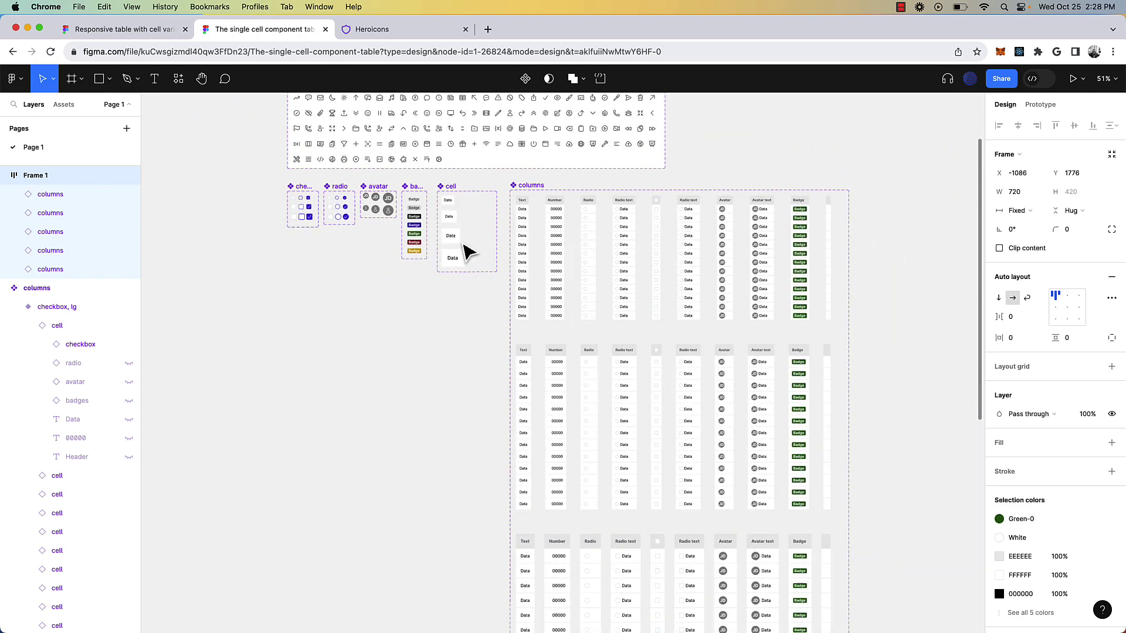
{"action": "scroll", "coordinate": [468, 251], "scroll_direction": "down", "scroll_amount": 5}
{"action": "left_click", "coordinate": [280, 321]}
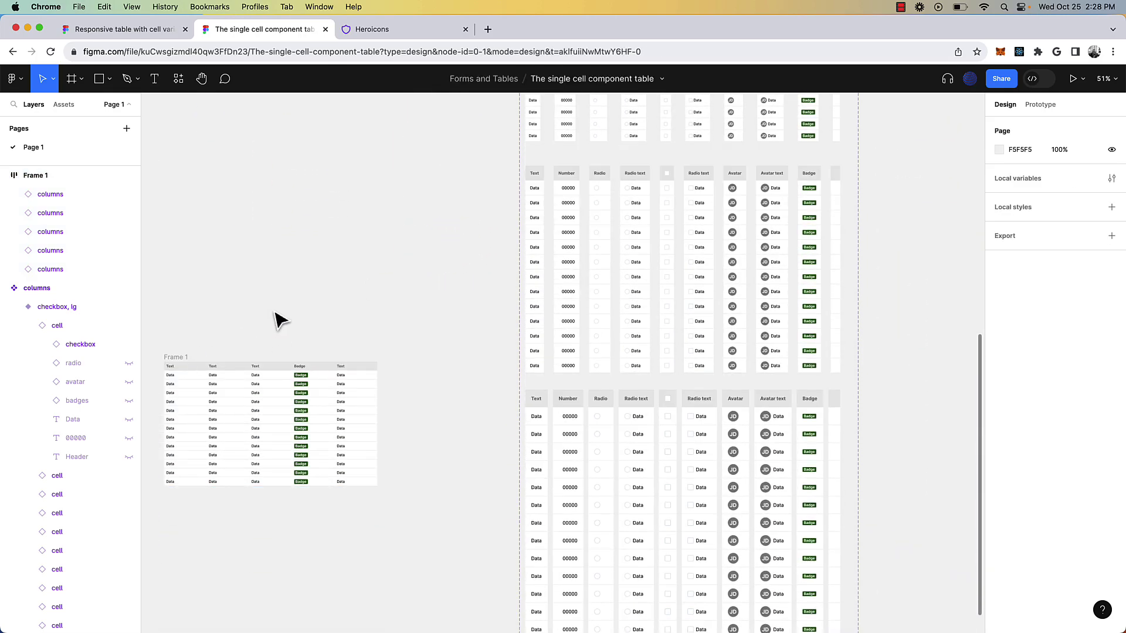
{"action": "left_click_drag", "start_coordinate": [184, 364], "coordinate": [238, 347]}
{"action": "key", "text": "Delete"}
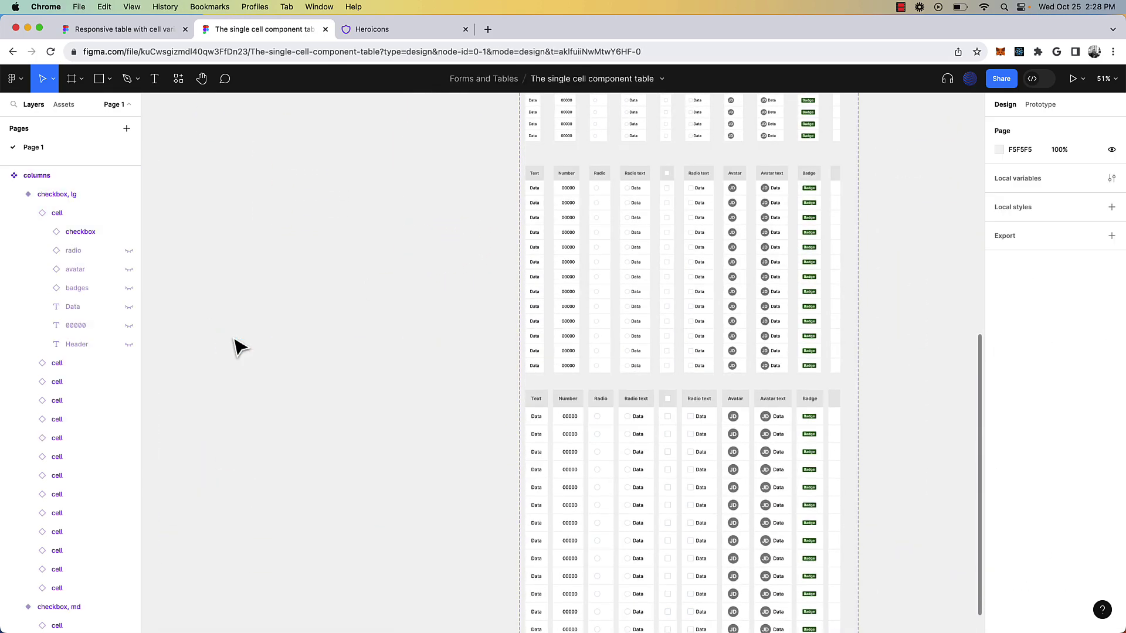
Step: Switch to the Heroicons website in another Chrome tab
{"action": "scroll", "coordinate": [238, 347], "scroll_direction": "right", "scroll_amount": 3}
{"action": "scroll", "coordinate": [238, 347], "scroll_direction": "up", "scroll_amount": 6}
{"action": "scroll", "coordinate": [238, 347], "scroll_direction": "up", "scroll_amount": 2}
{"action": "scroll", "coordinate": [237, 347], "scroll_direction": "left", "scroll_amount": 2}
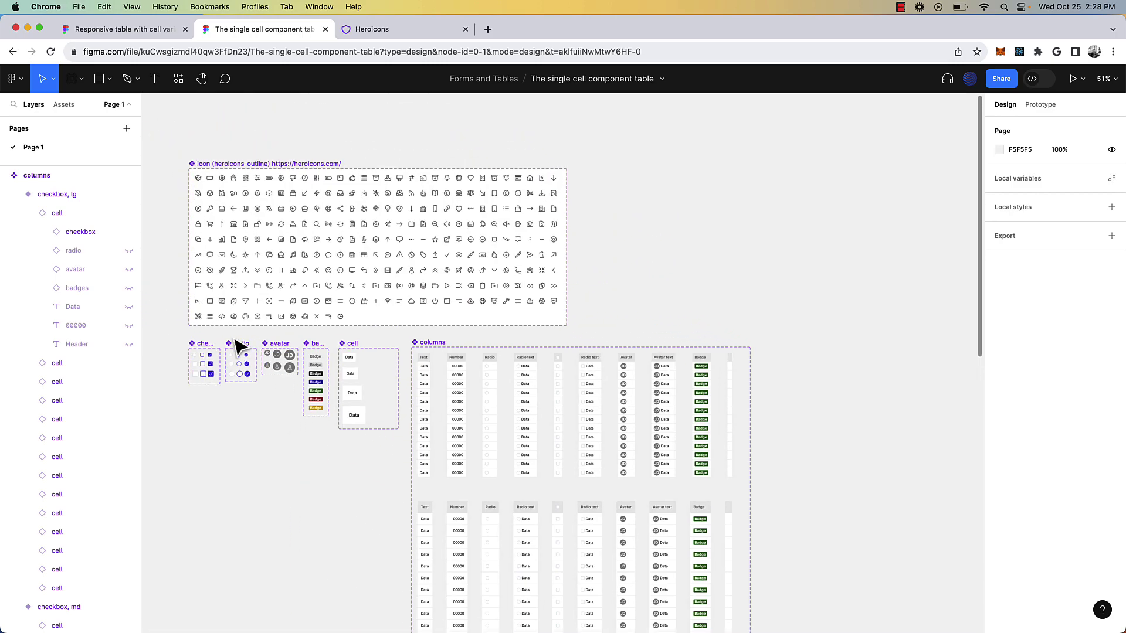
{"action": "scroll", "coordinate": [263, 343], "scroll_direction": "up", "scroll_amount": 3, "text": "ctrl"}
{"action": "scroll", "coordinate": [265, 349], "scroll_direction": "up", "scroll_amount": 2}
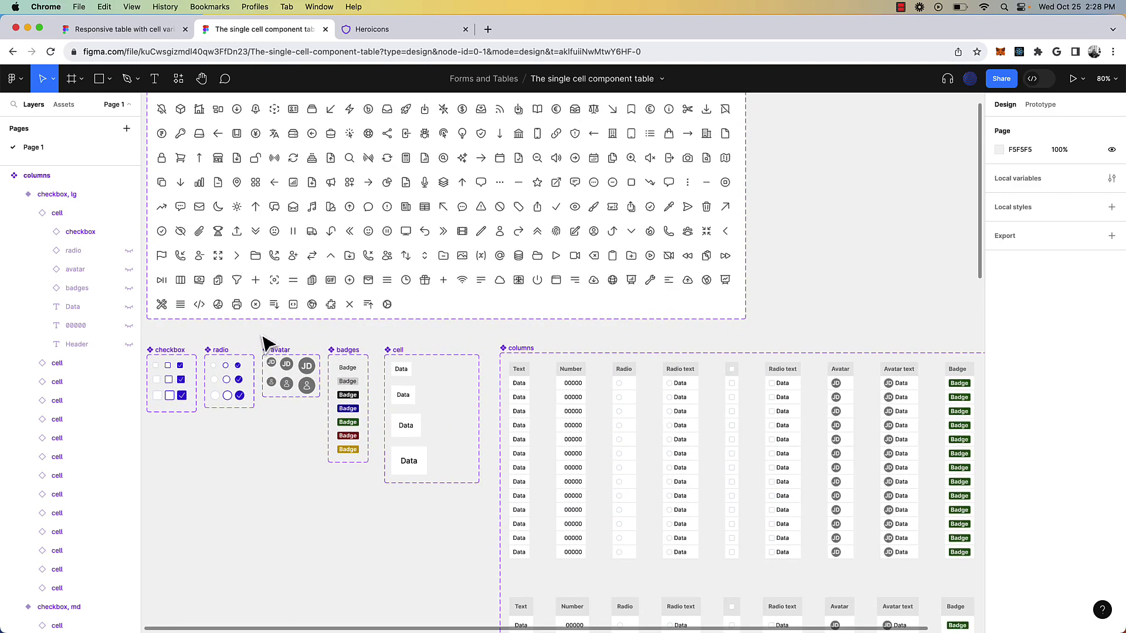
{"action": "scroll", "coordinate": [263, 342], "scroll_direction": "up", "scroll_amount": 3}
{"action": "scroll", "coordinate": [263, 342], "scroll_direction": "left", "scroll_amount": 1}
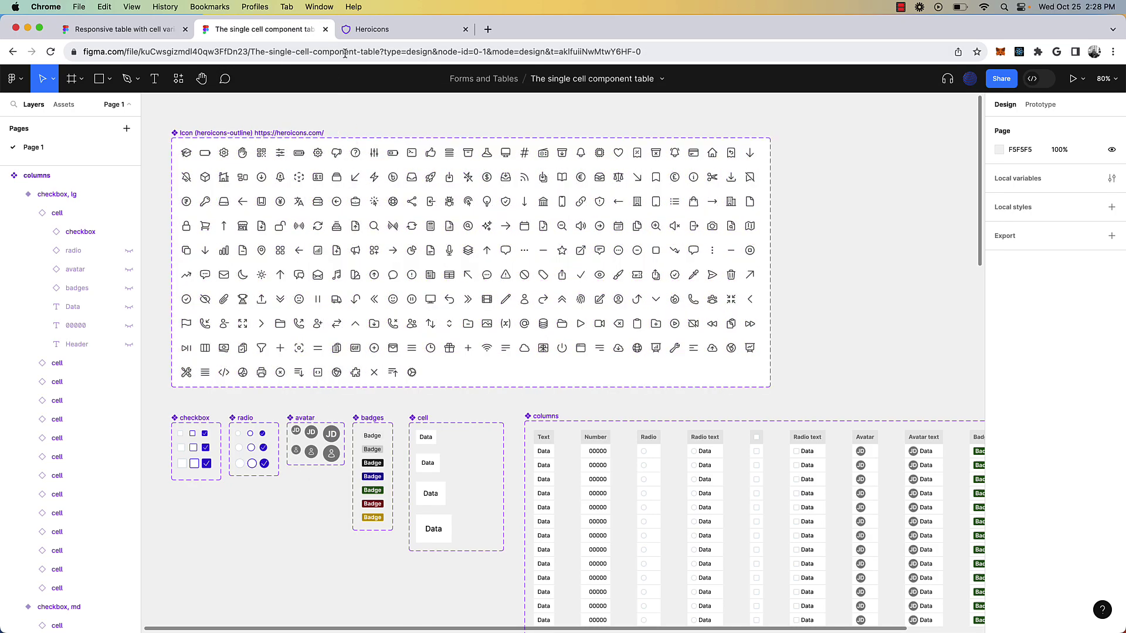
{"action": "left_click", "coordinate": [412, 32]}
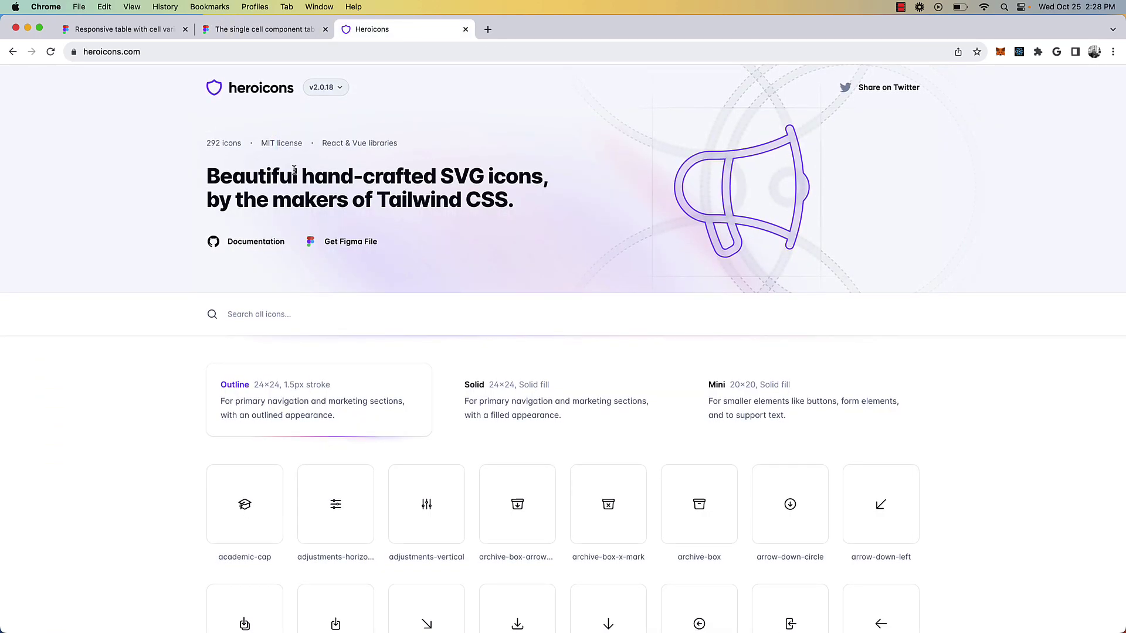
{"action": "scroll", "coordinate": [297, 256], "scroll_direction": "down", "scroll_amount": 2}
{"action": "scroll", "coordinate": [296, 256], "scroll_direction": "up", "scroll_amount": 2}
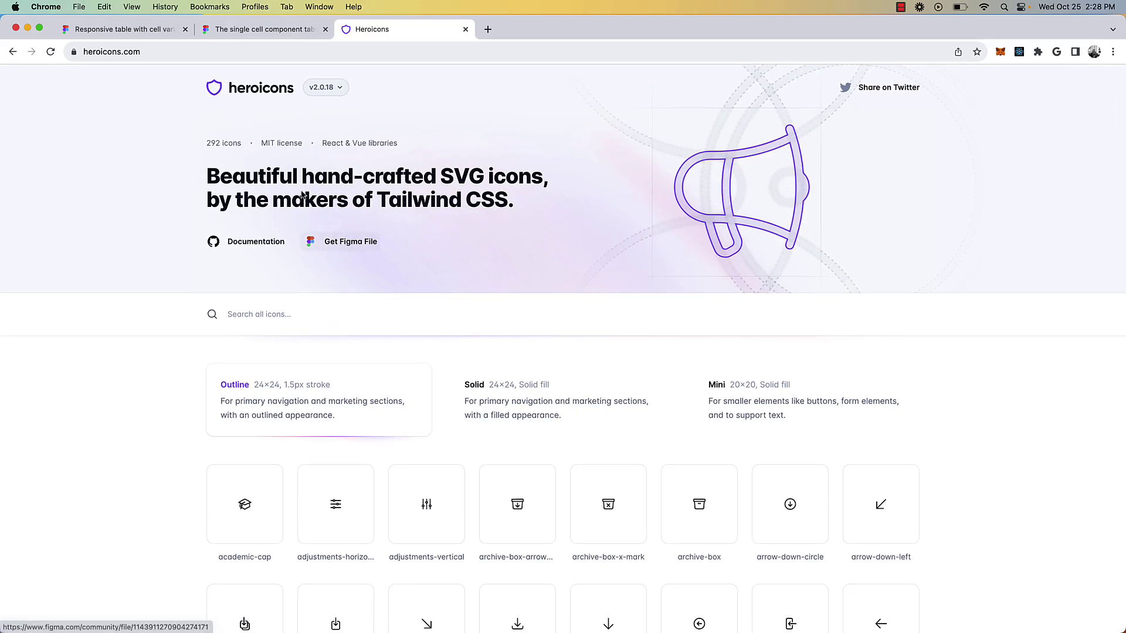